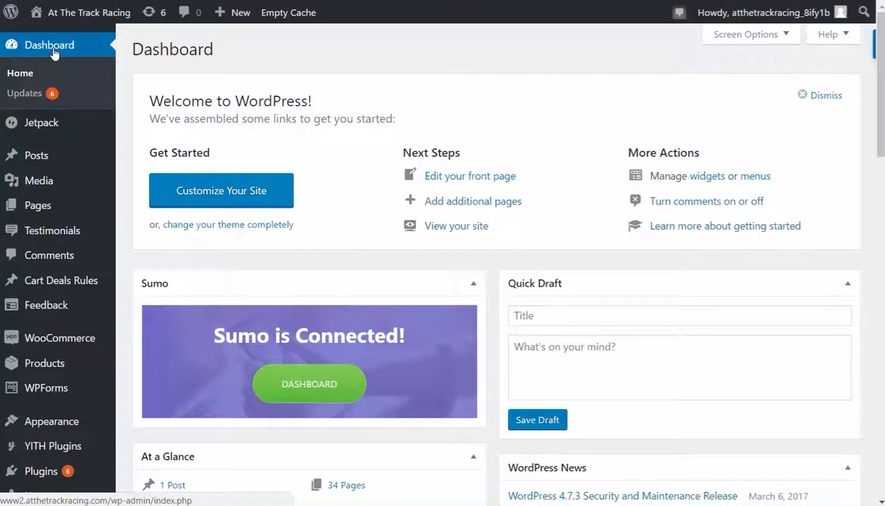
# Open the list of all site pages and look through its entries.
pyautogui.moveTo(31, 211)
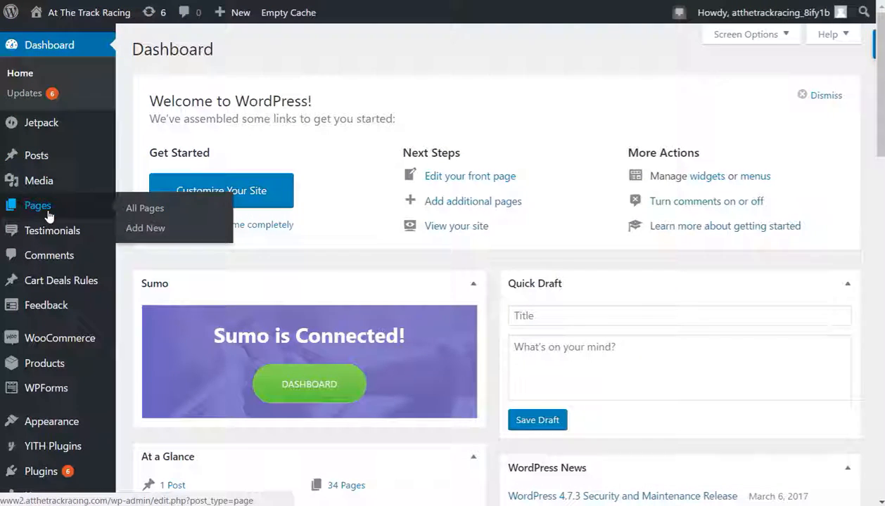
pyautogui.moveTo(70, 183)
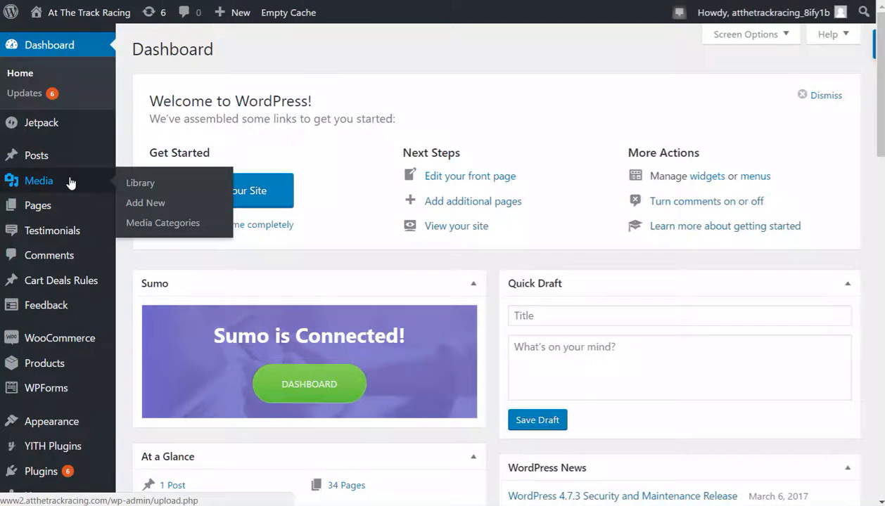
pyautogui.click(39, 211)
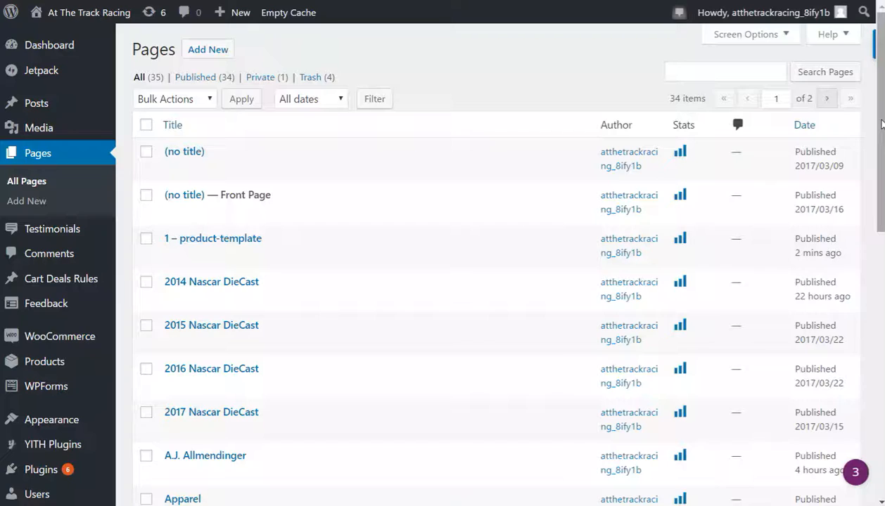
pyautogui.moveTo(882, 124); pyautogui.dragTo(874, 261)
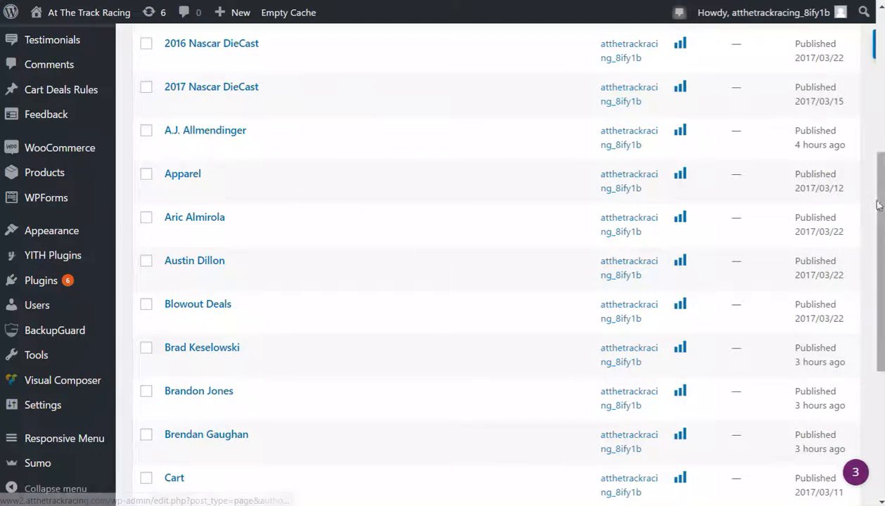
pyautogui.moveTo(878, 205); pyautogui.dragTo(878, 69)
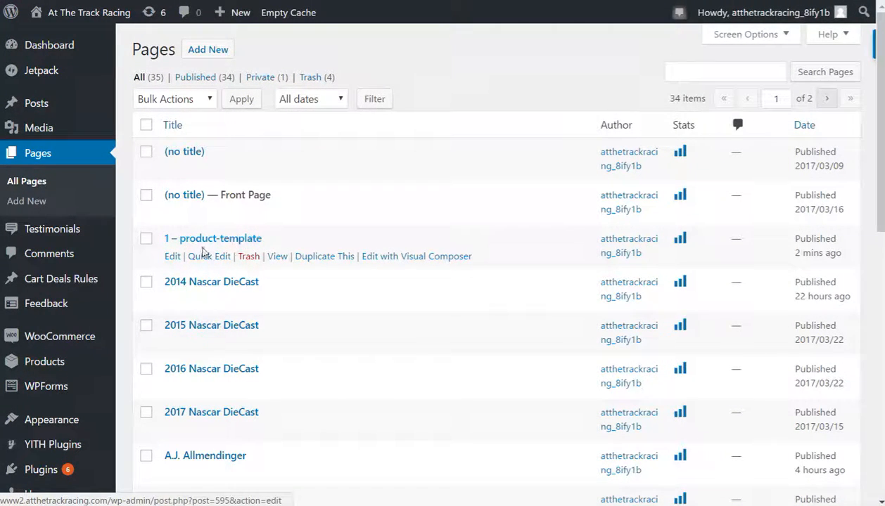
# Rename the "1 - product-template" page to "1 - driver-template-page" with Quick Edit and save the change.
pyautogui.rightClick(203, 246)
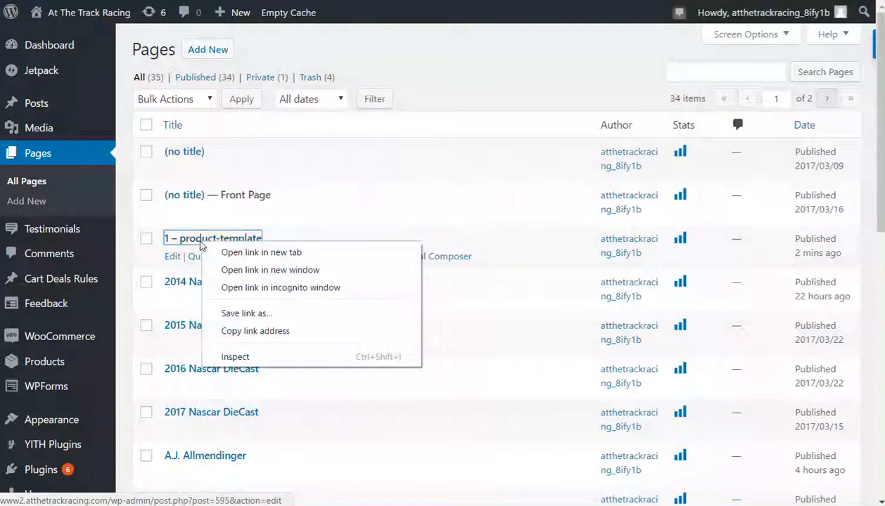
pyautogui.click(302, 219)
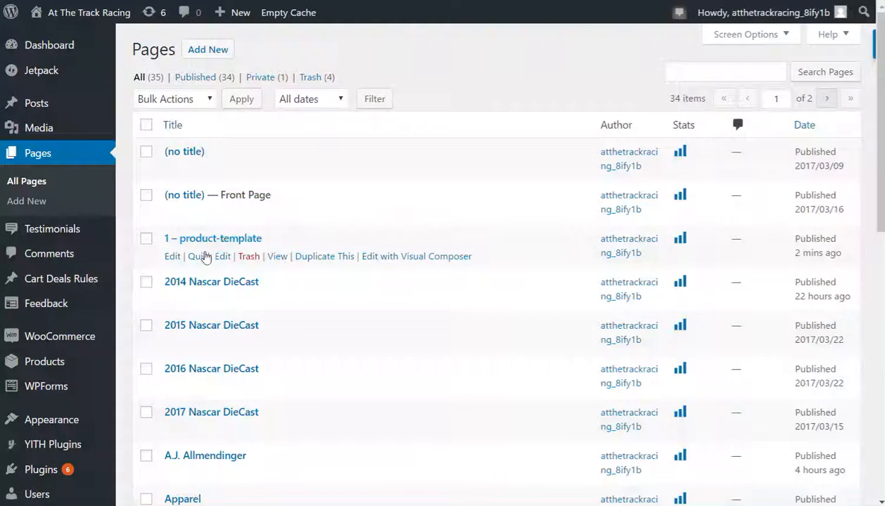
pyautogui.click(203, 256)
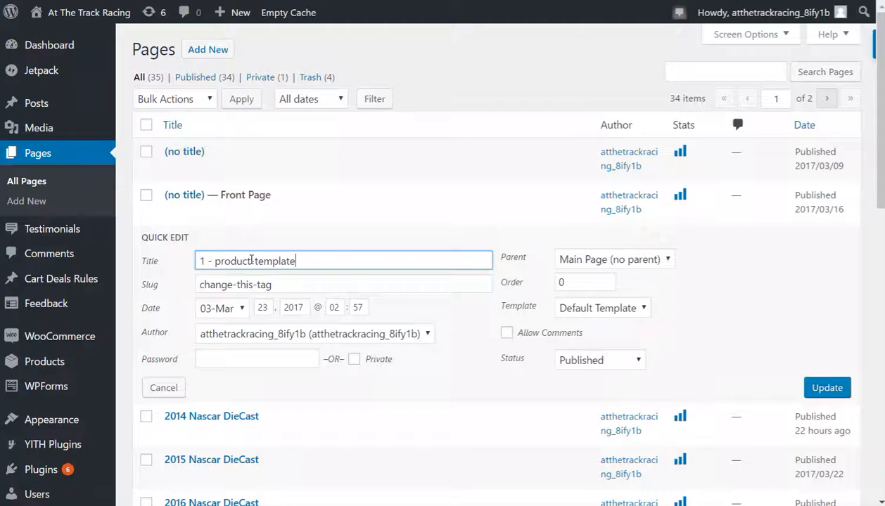
pyautogui.moveTo(251, 261); pyautogui.dragTo(215, 258)
pyautogui.write('driver-')
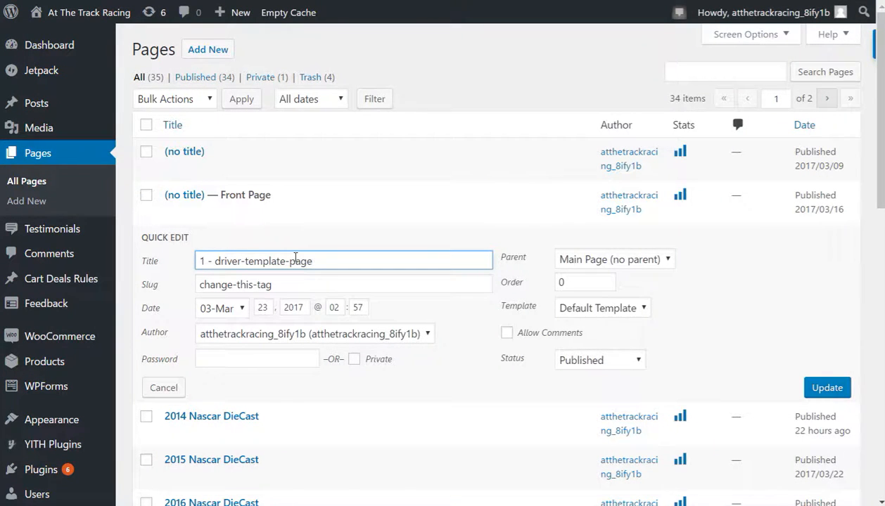
pyautogui.click(824, 393)
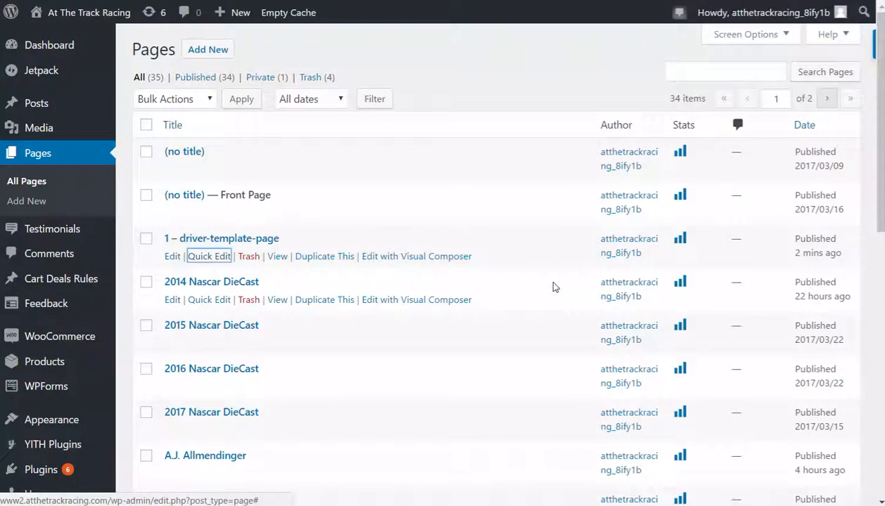
# Examine the Woo Products Layouts settings of the driver-template page in the frontend editor, leaving them unedited, and exit the editor.
pyautogui.click(244, 240)
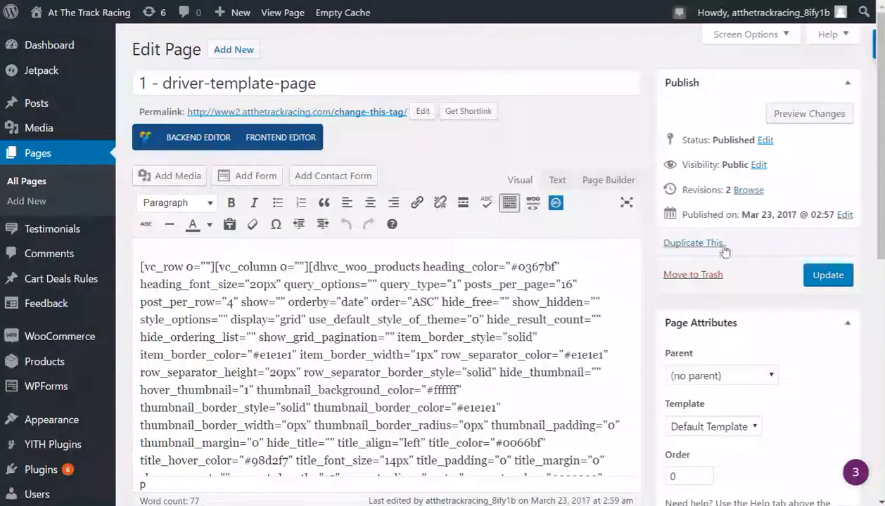
pyautogui.click(268, 139)
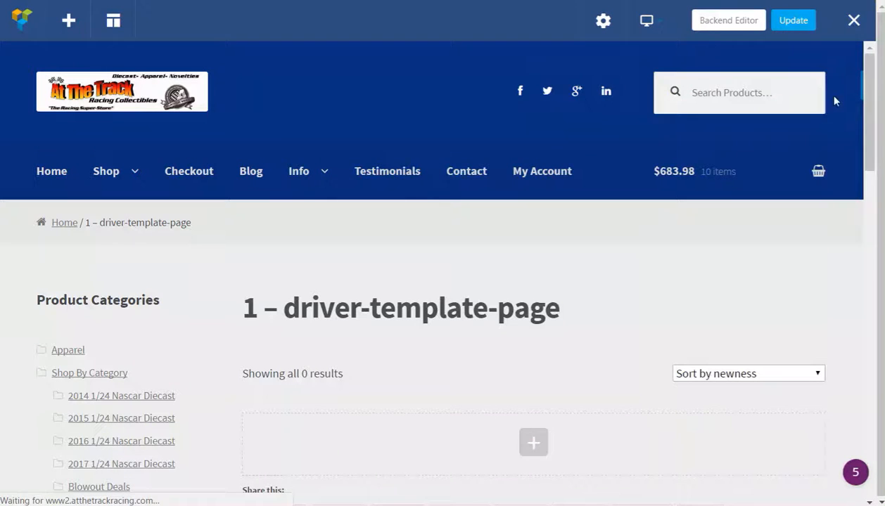
pyautogui.scroll(-2, 868, 116)
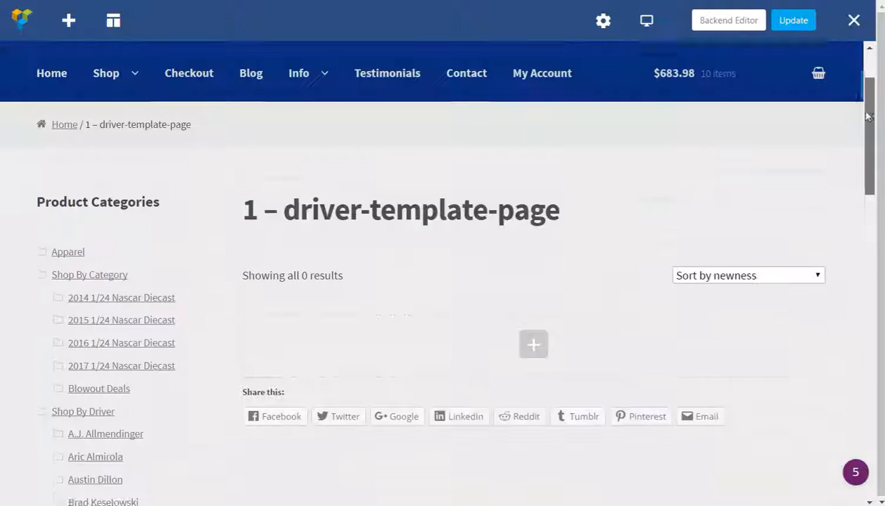
pyautogui.scroll(1, 868, 116)
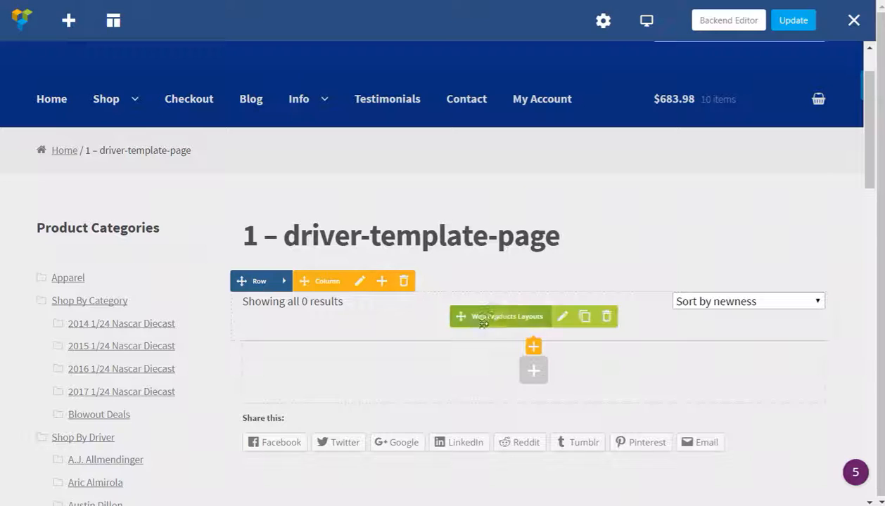
pyautogui.click(562, 318)
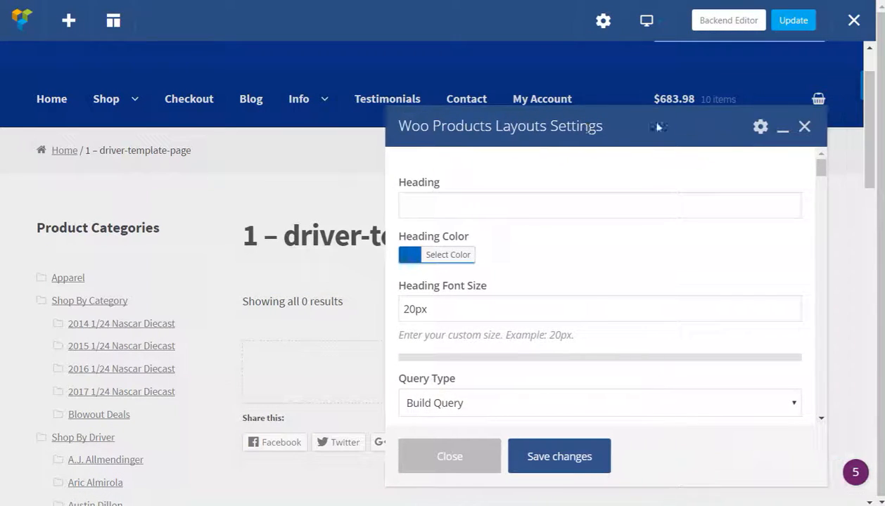
pyautogui.click(804, 128)
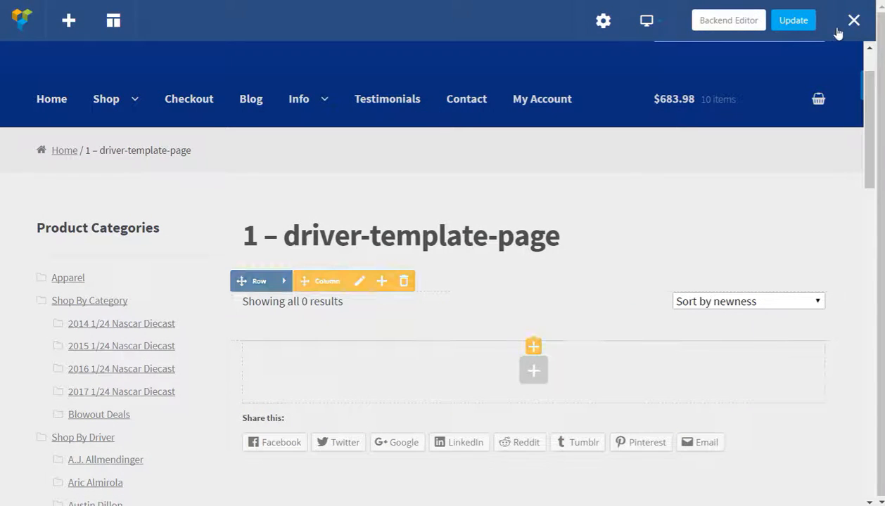
pyautogui.click(853, 23)
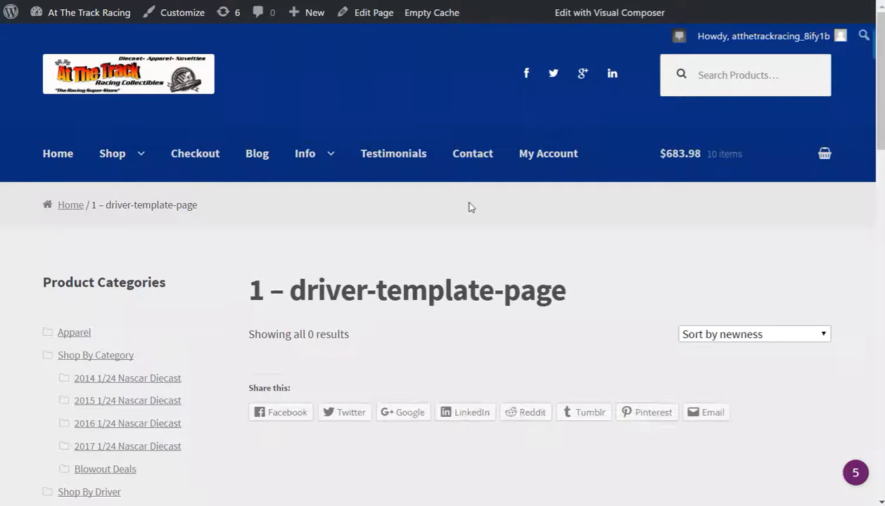
# Return to the list of all pages and duplicate "1 - driver-template-page".
pyautogui.click(63, 14)
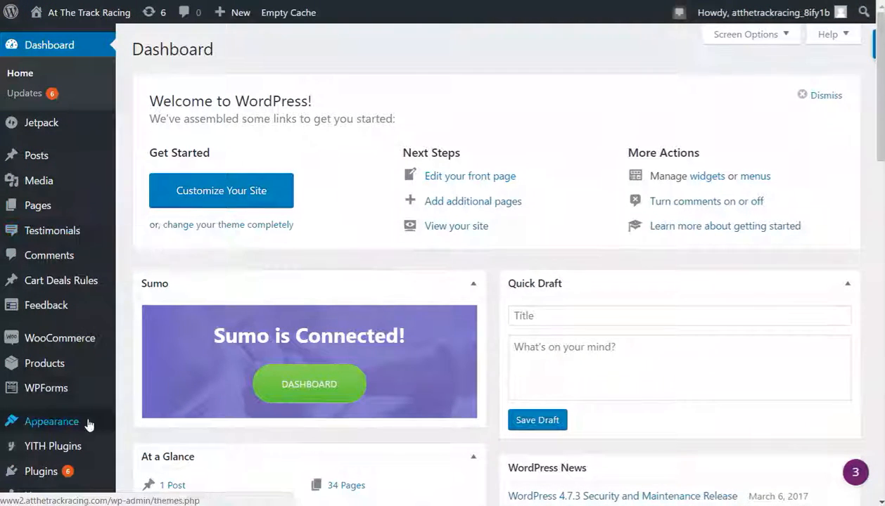
pyautogui.click(38, 209)
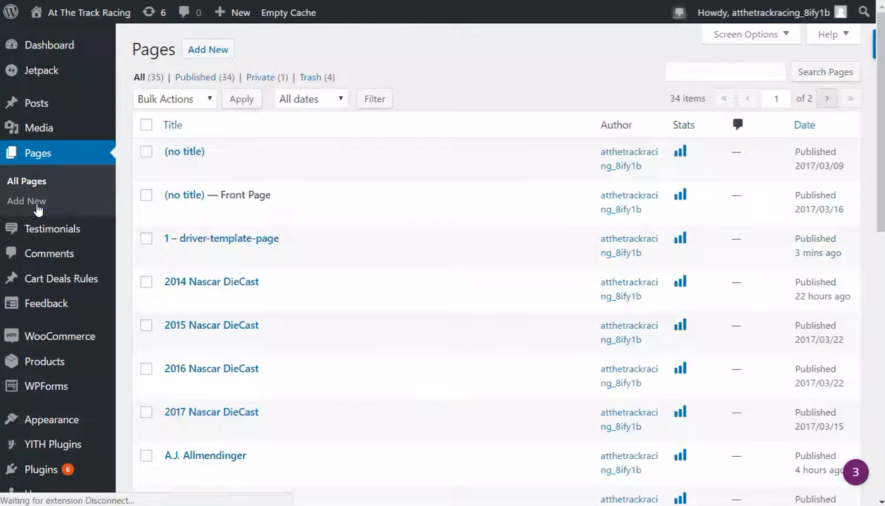
pyautogui.moveTo(228, 259)
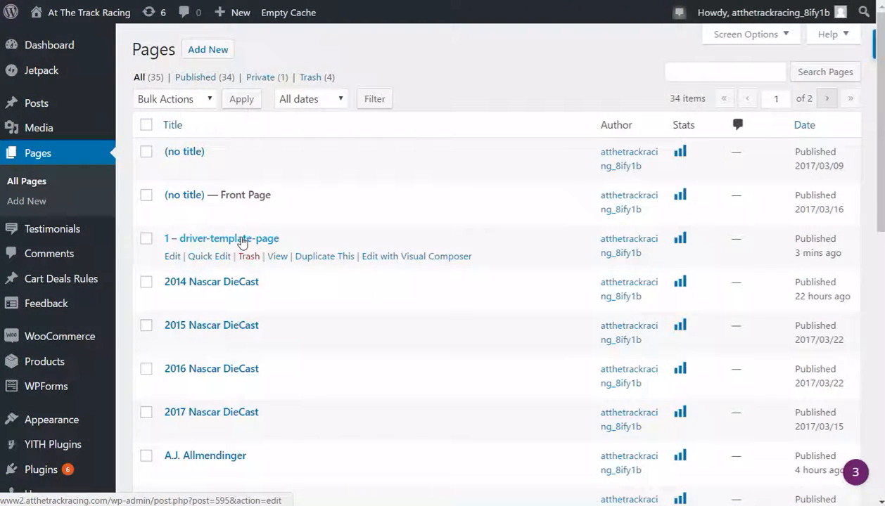
pyautogui.click(317, 259)
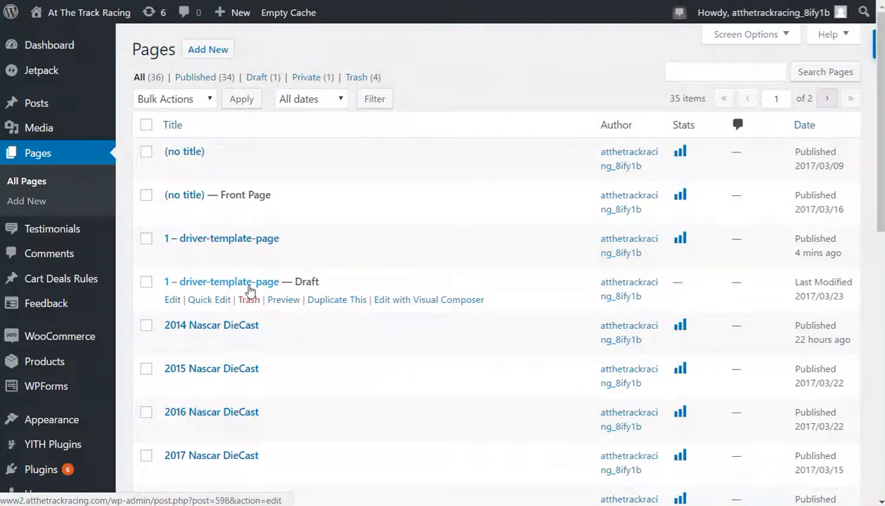
# Open the draft copy of the driver template page and replace its title with the driver's full name.
pyautogui.click(250, 289)
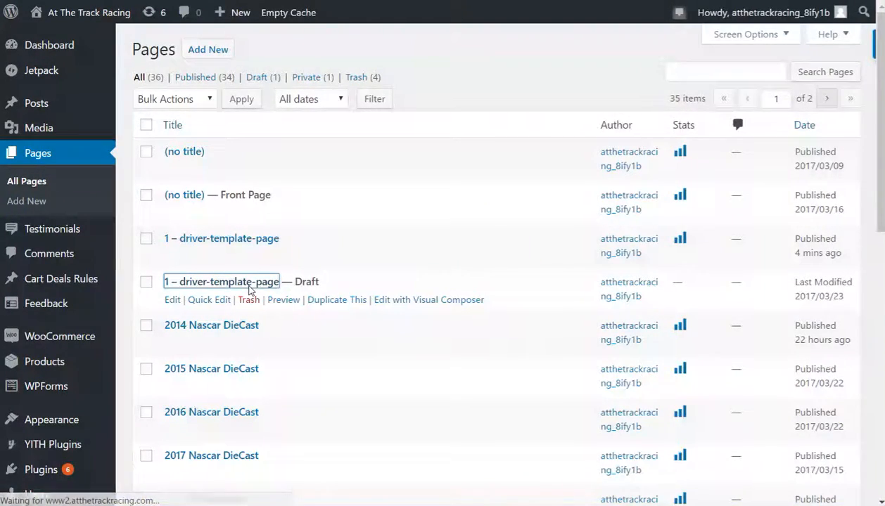
pyautogui.tripleClick(336, 86)
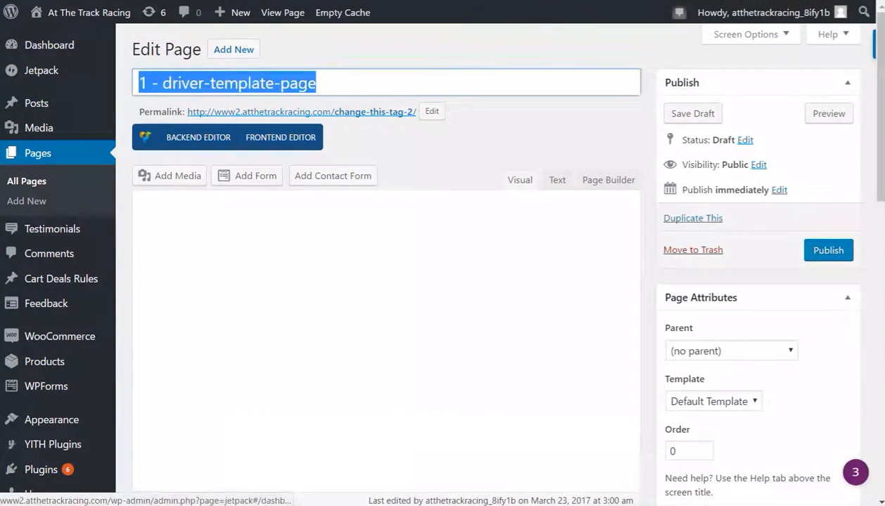
pyautogui.write('Joh')
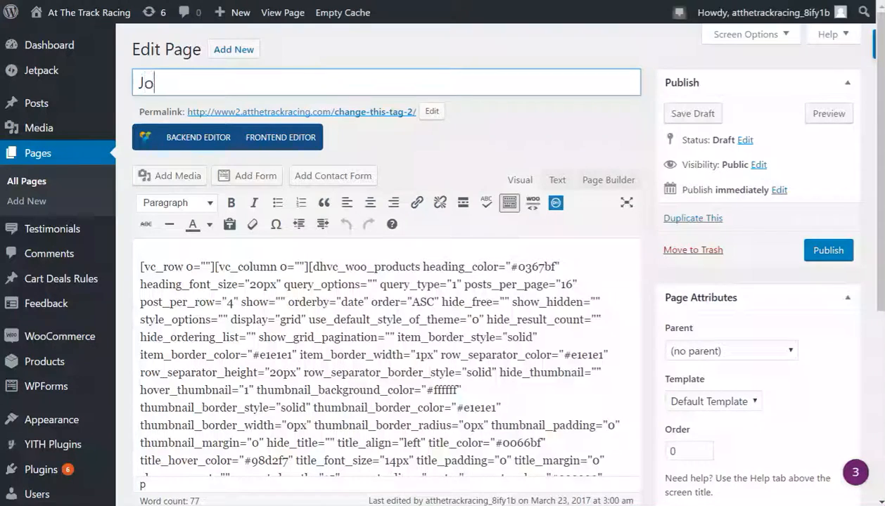
pyautogui.write('io')
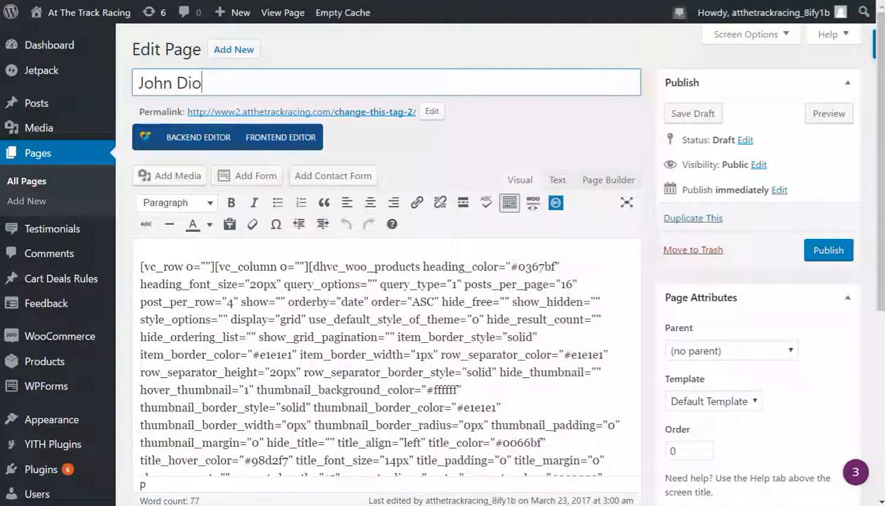
pyautogui.press('BackSpace')
pyautogui.press('BackSpace')
pyautogui.write('oew')
pyautogui.press('BackSpace')
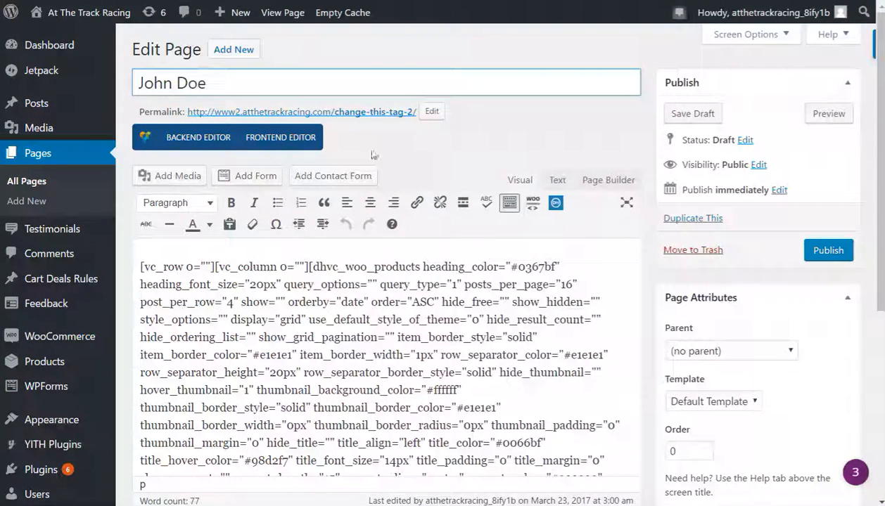
# Change the permalink slug to the driver's name in lowercase with a hyphen, and publish the page.
pyautogui.click(432, 112)
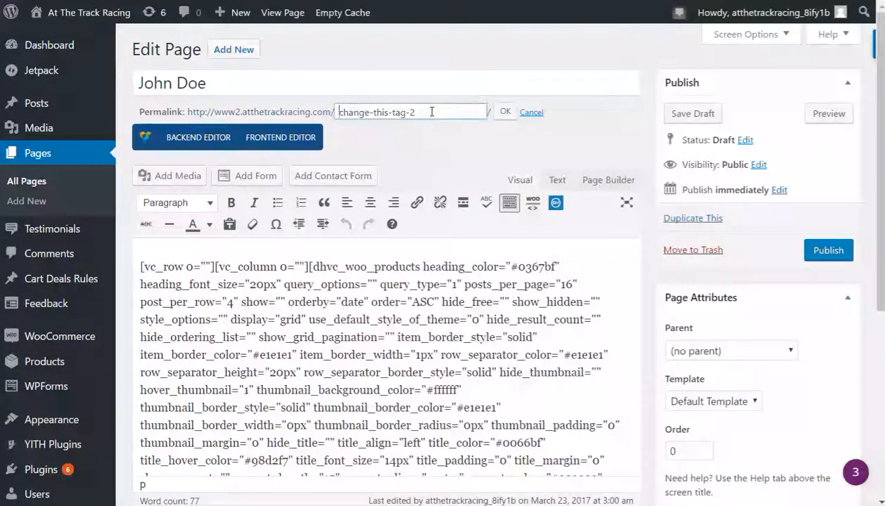
pyautogui.moveTo(431, 111); pyautogui.dragTo(304, 103)
pyautogui.write('j')
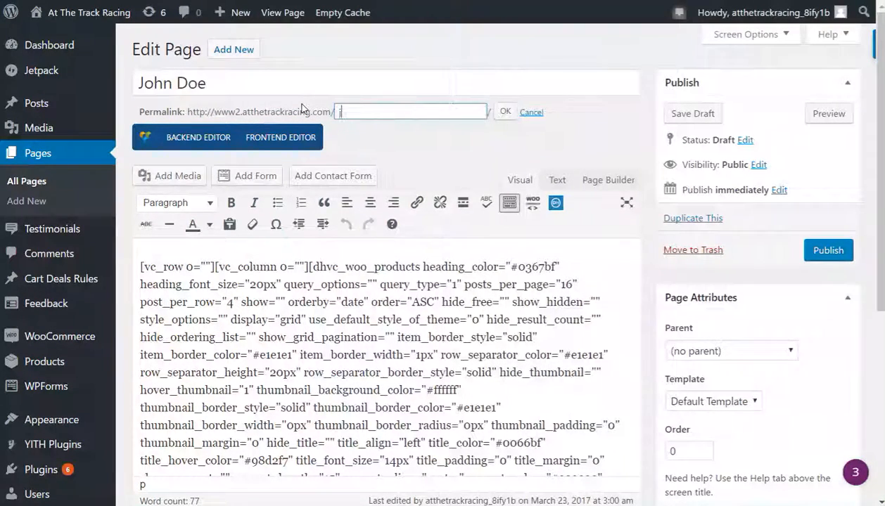
pyautogui.write('ohn-doe')
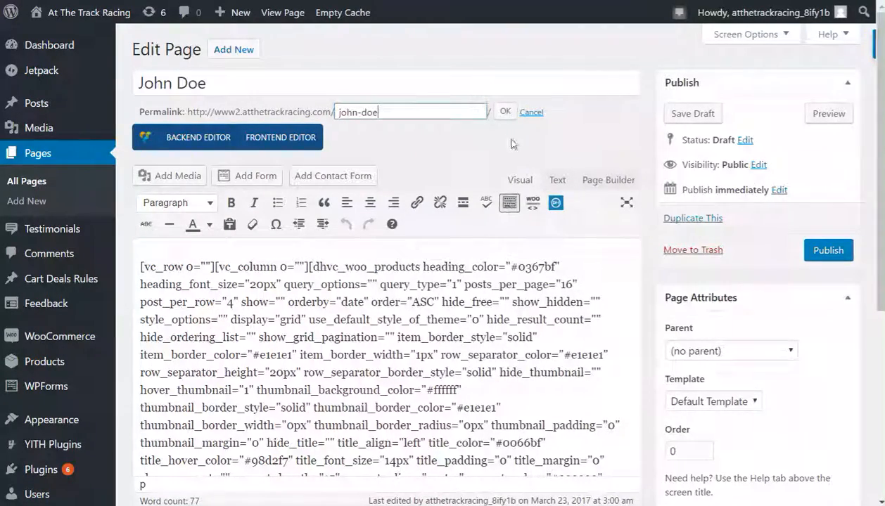
pyautogui.click(505, 113)
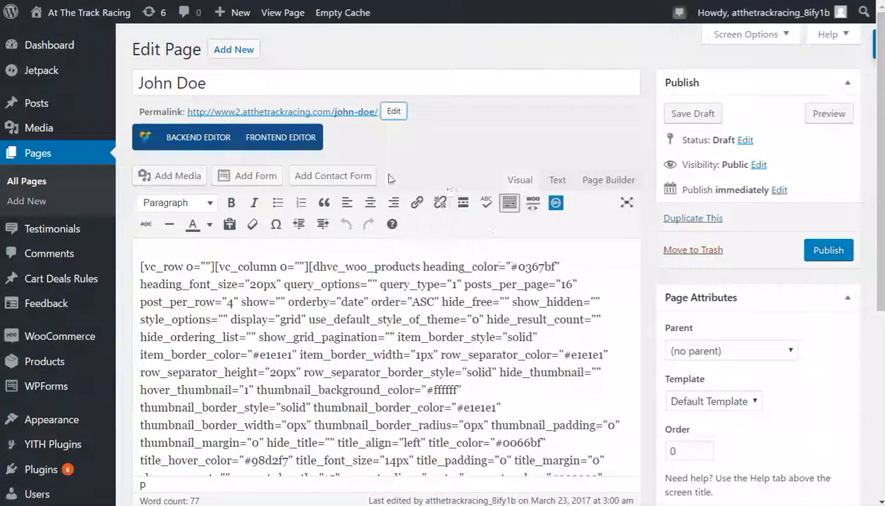
pyautogui.click(824, 256)
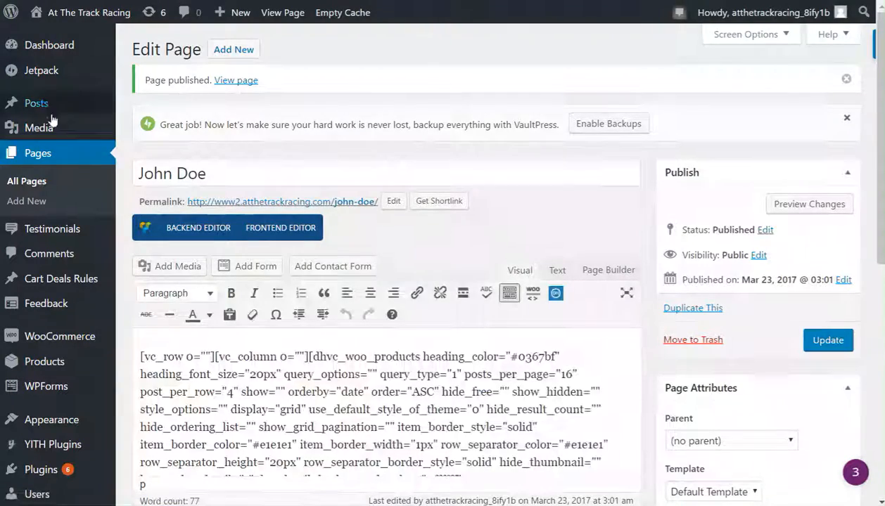
# Go back to the list of all pages and show its second page to find the new driver page.
pyautogui.click(28, 164)
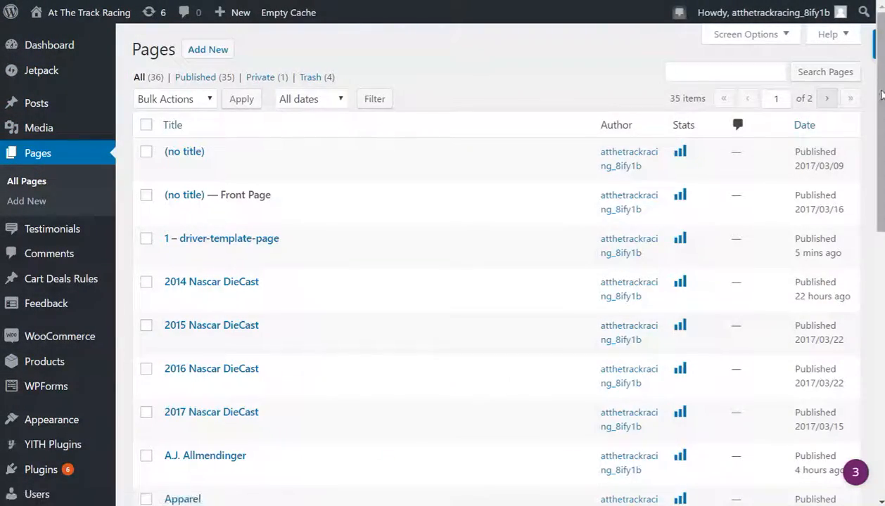
pyautogui.moveTo(881, 95); pyautogui.dragTo(862, 386)
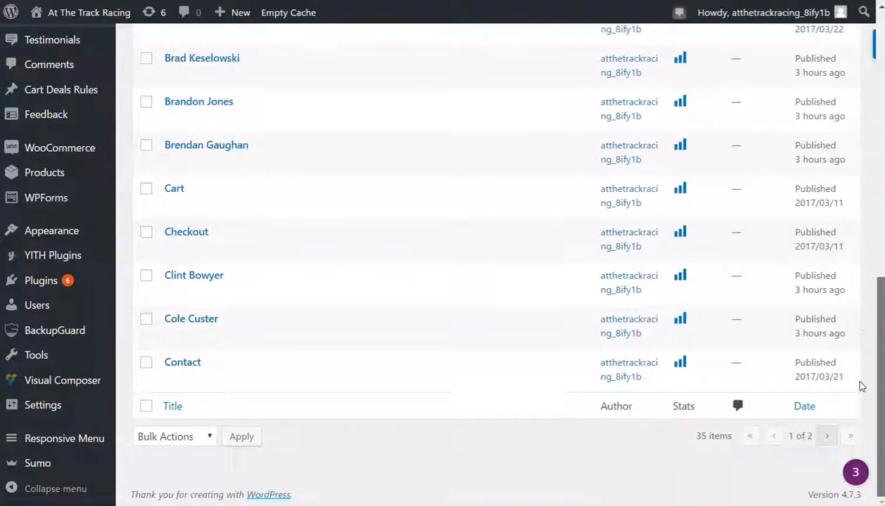
pyautogui.rightClick(826, 443)
pyautogui.click(821, 445)
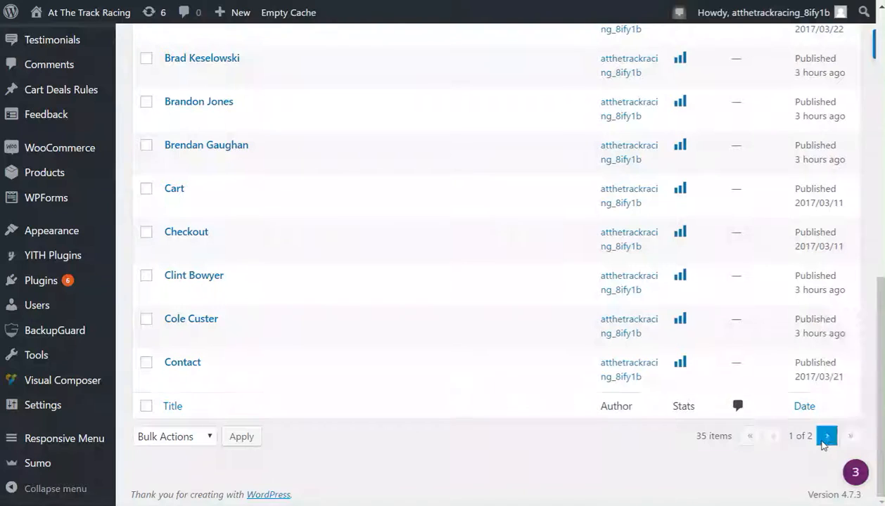
pyautogui.click(822, 444)
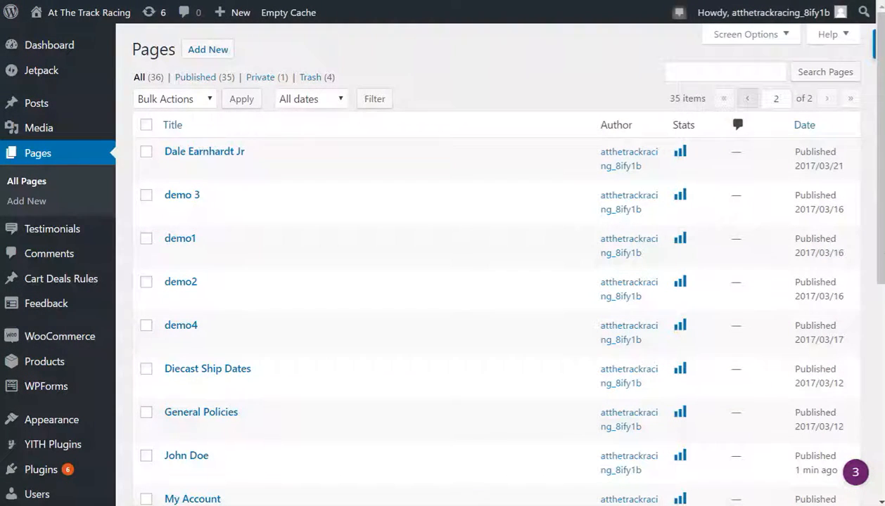
# Locate the new driver page in the page list, and open the store's product categories.
pyautogui.scroll(-3, 878, 364)
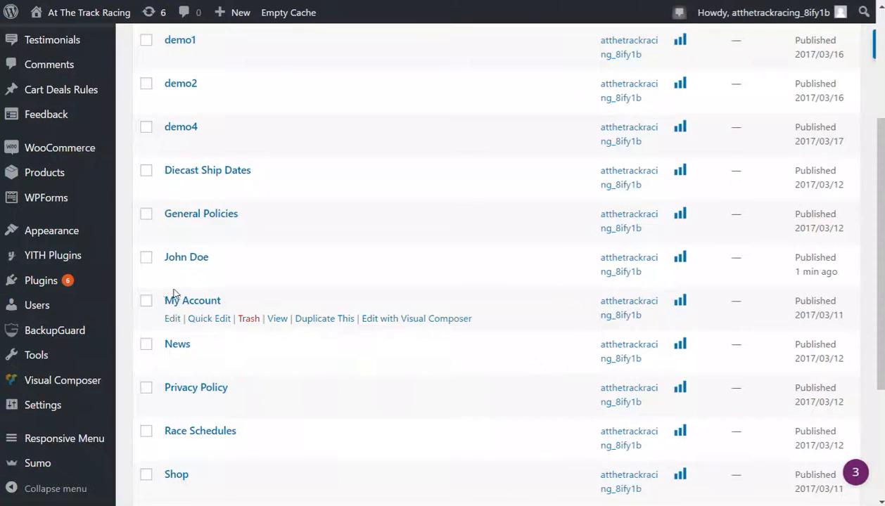
pyautogui.moveTo(192, 258)
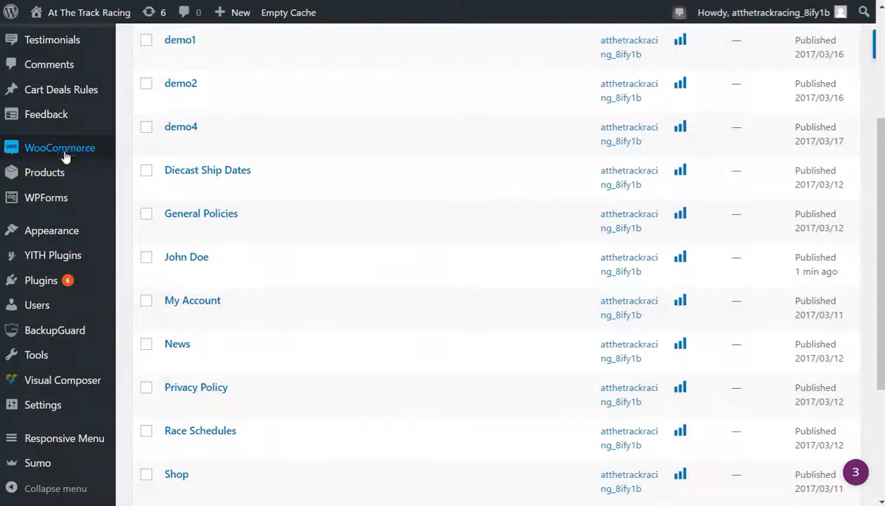
pyautogui.moveTo(46, 179)
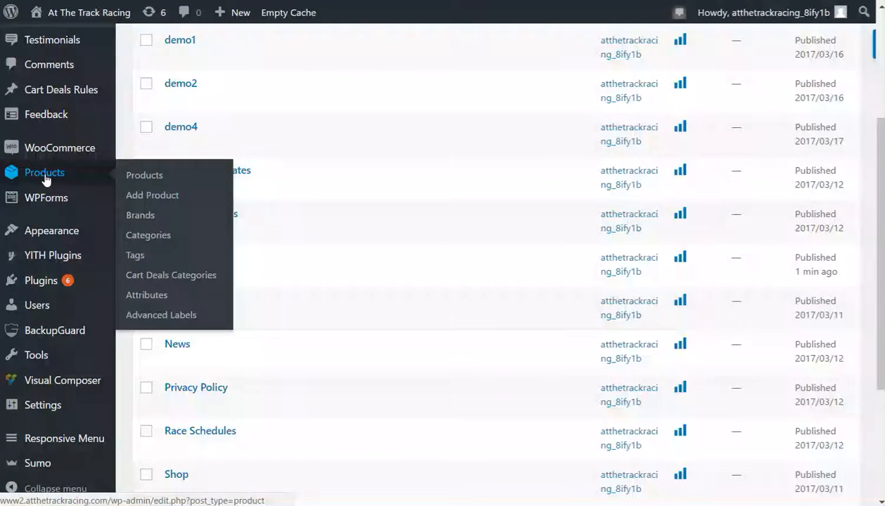
pyautogui.click(143, 235)
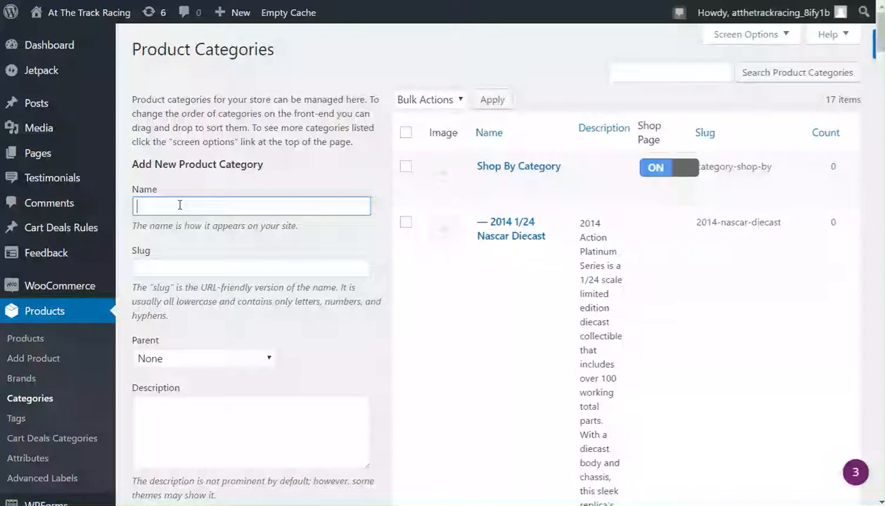
# Enter the driver's full name for a new product category, with the lowercase, hyphenated name as its slug.
pyautogui.write('John')
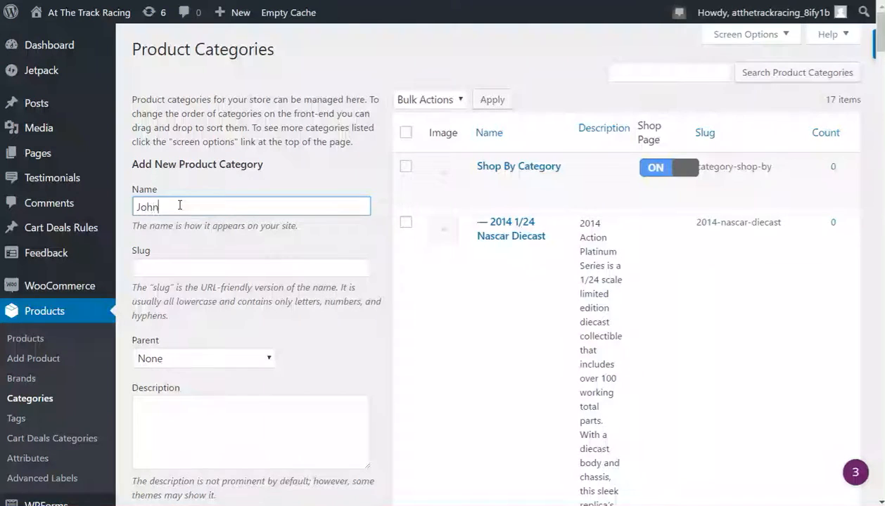
pyautogui.write(' Doe')
pyautogui.click(169, 265)
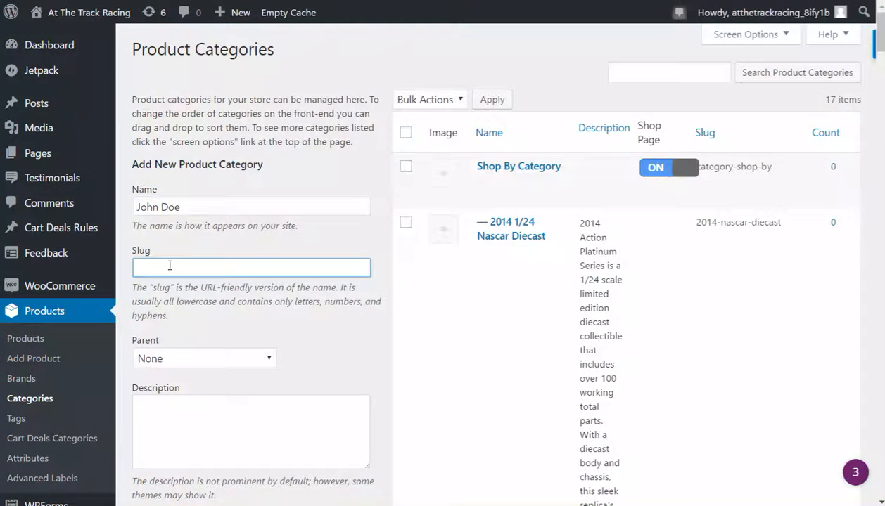
pyautogui.write('john-doe')
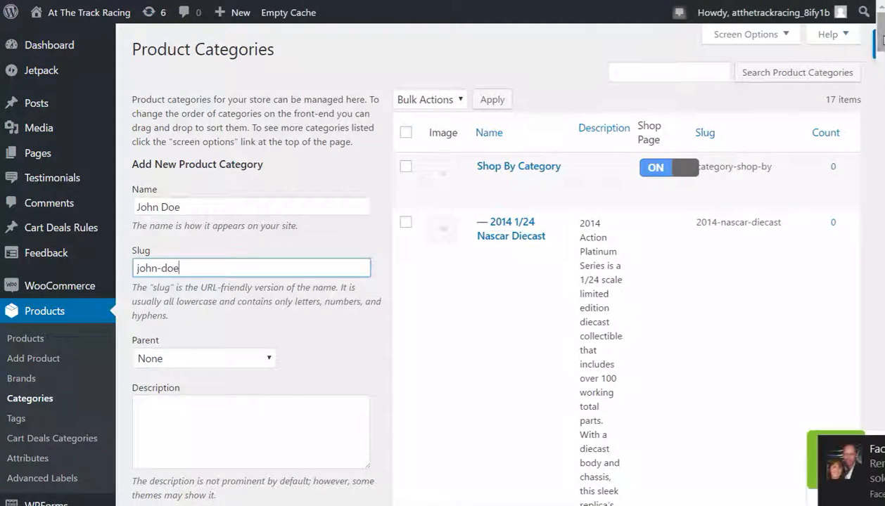
# Set the new category's parent to Shop By Driver.
pyautogui.scroll(-3, 204, 338)
pyautogui.scroll(4, 201, 339)
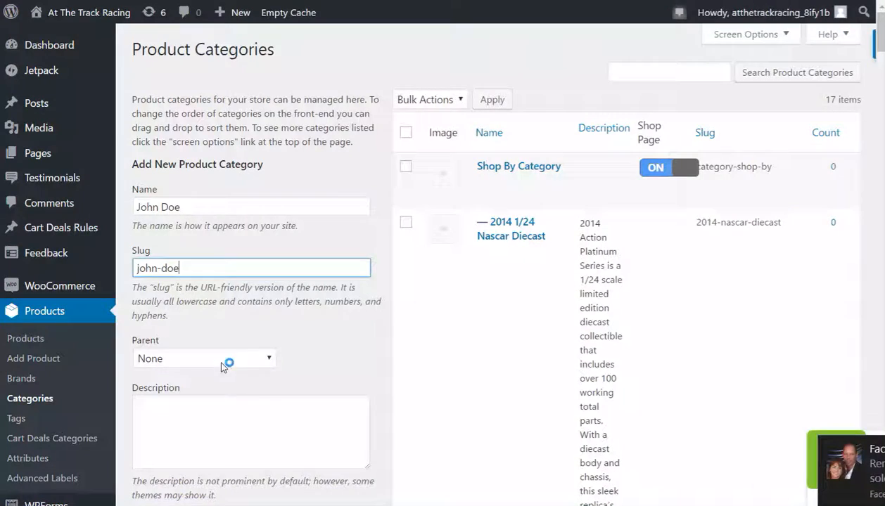
pyautogui.click(270, 359)
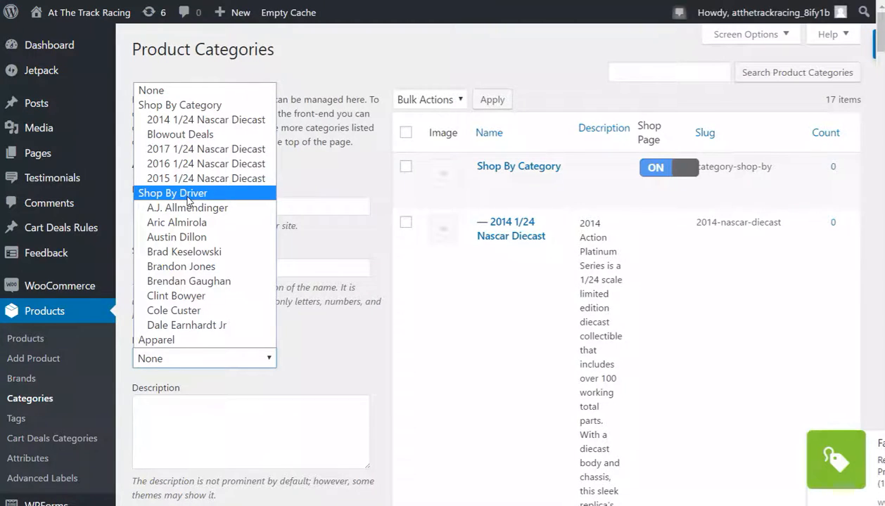
pyautogui.click(180, 199)
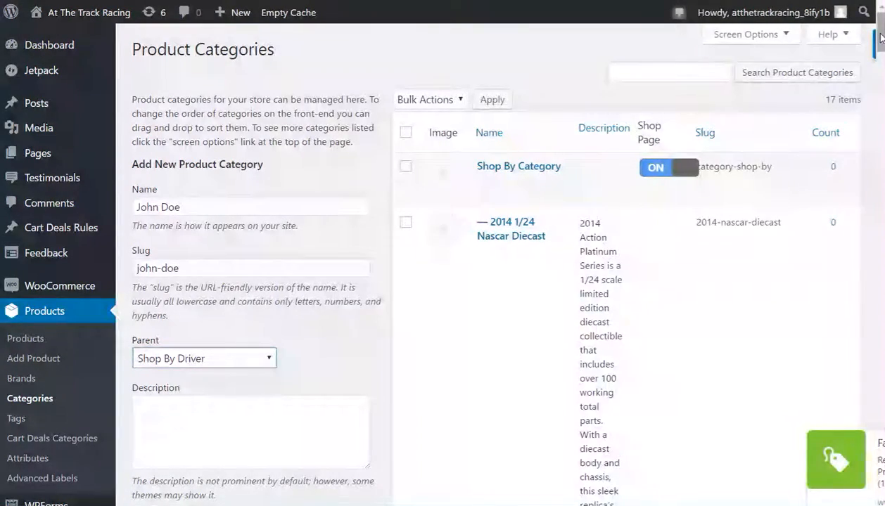
# Leave the category description empty and assign the new driver's page as its page template.
pyautogui.scroll(-4, 881, 58)
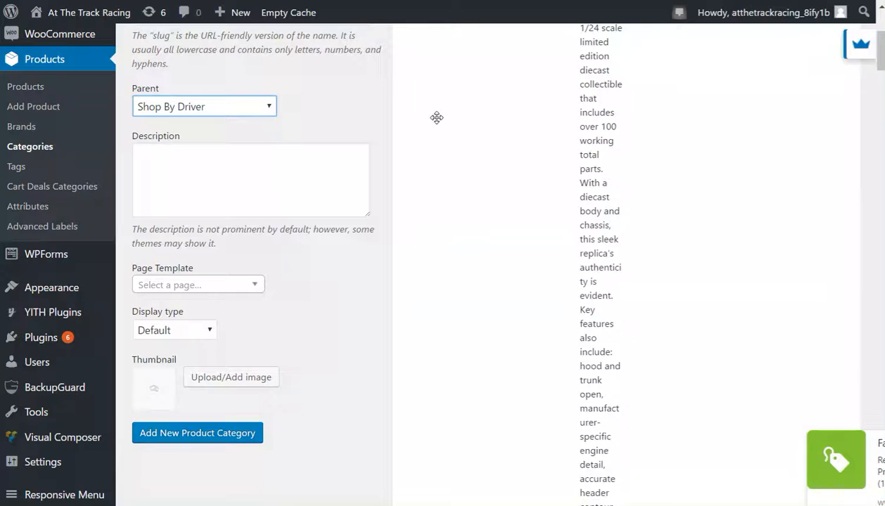
pyautogui.click(223, 177)
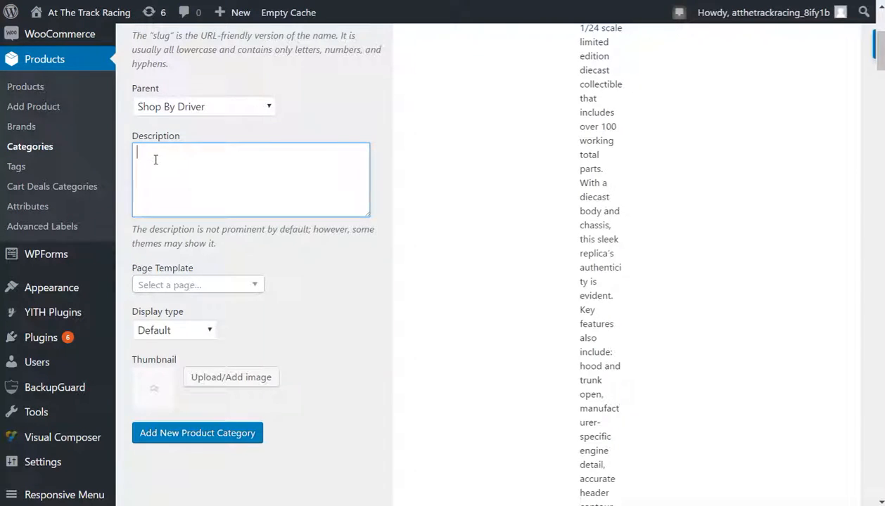
pyautogui.click(253, 289)
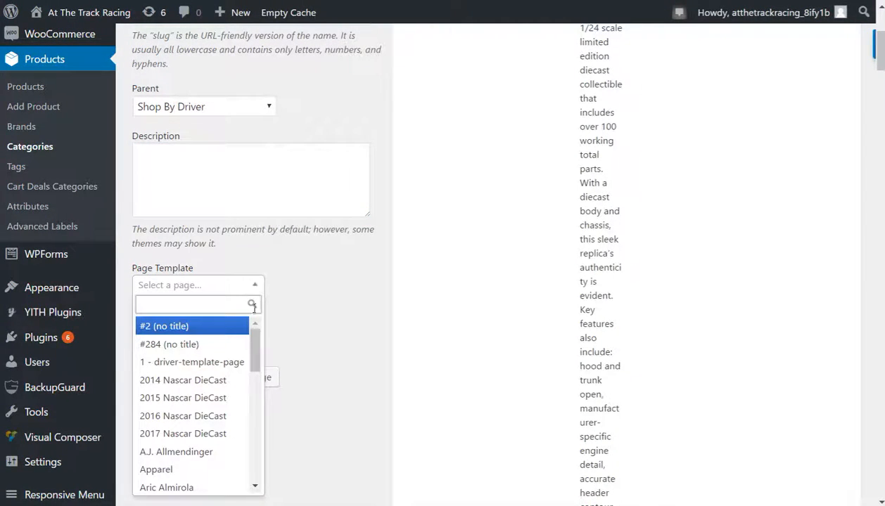
pyautogui.moveTo(257, 345); pyautogui.dragTo(235, 439)
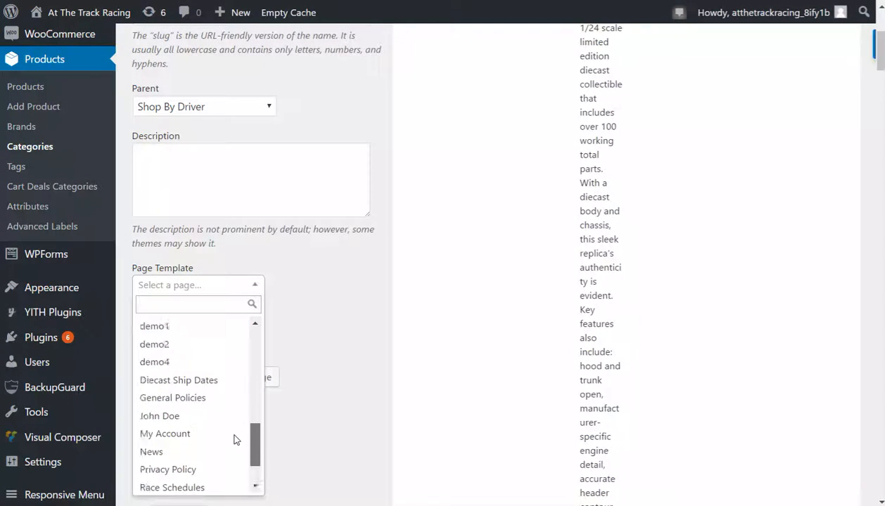
pyautogui.click(163, 409)
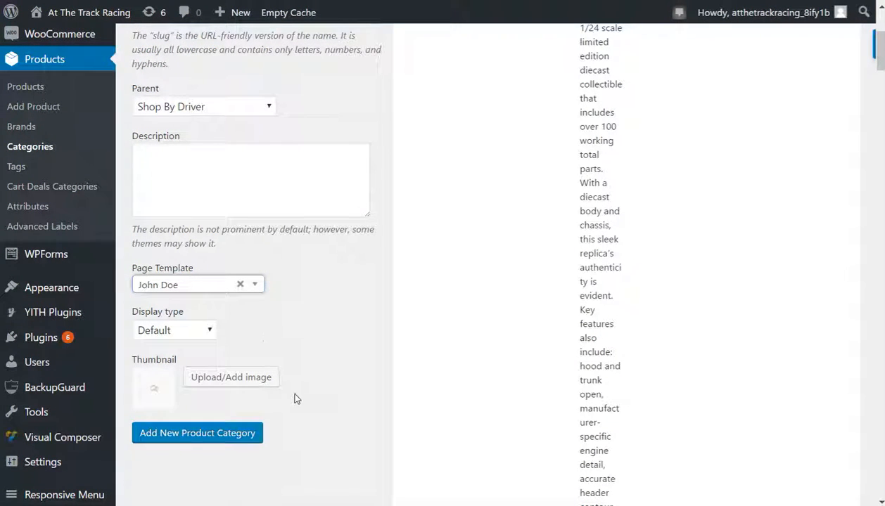
# Use the black-and-white Dale Earnhardt photo from the media library as the category thumbnail, and add the new product category.
pyautogui.click(247, 383)
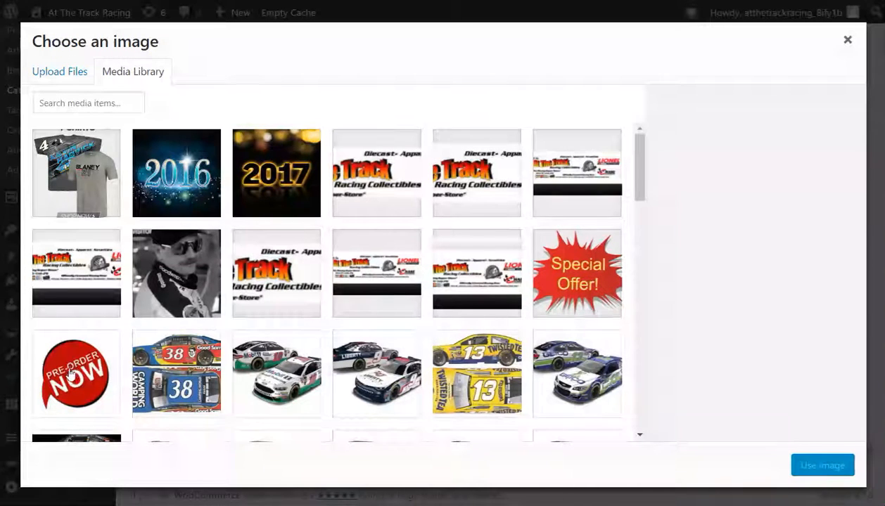
pyautogui.click(181, 271)
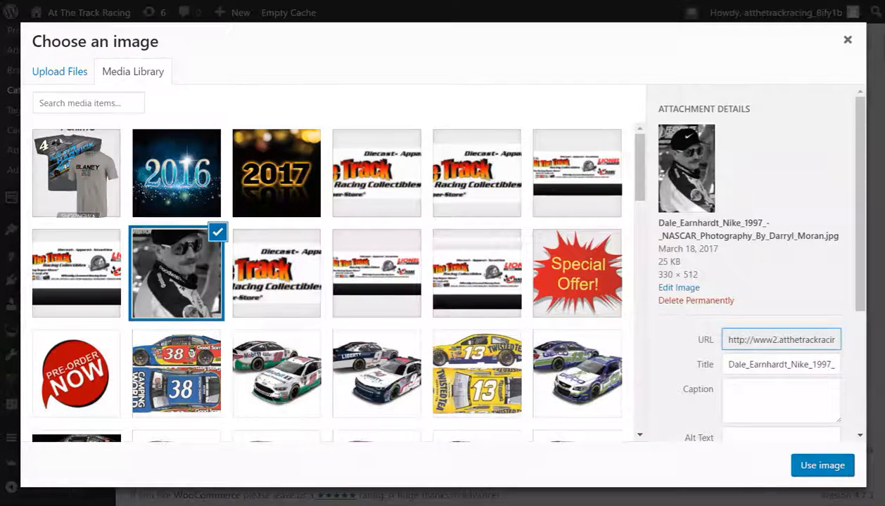
pyautogui.click(813, 468)
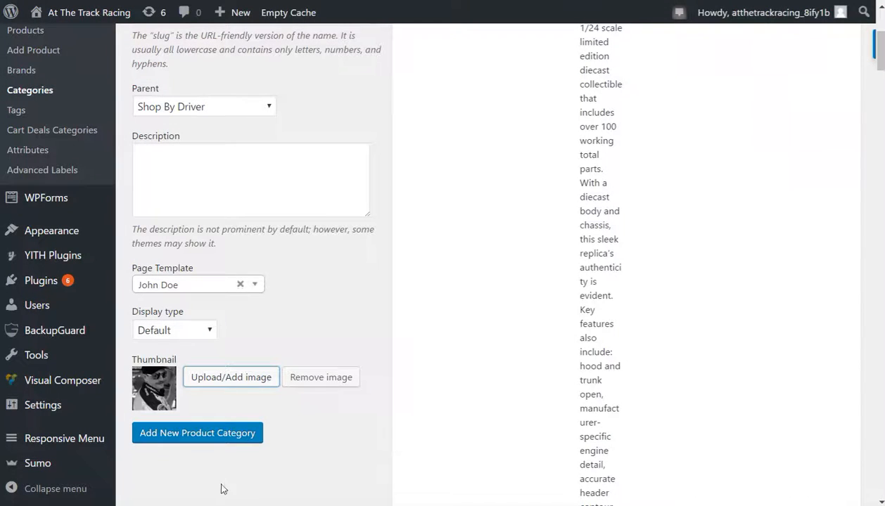
pyautogui.click(211, 444)
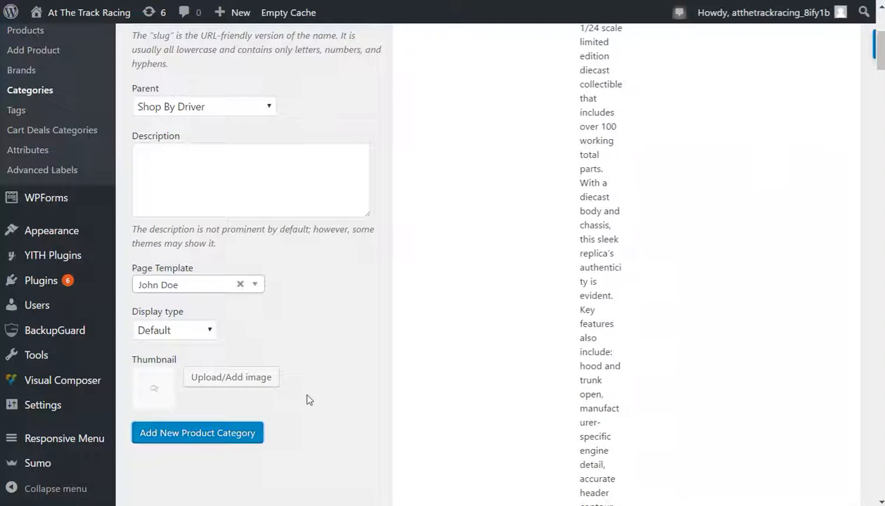
# Check the new driver's entry under Shop By Driver in the category list, and open the product brands.
pyautogui.moveTo(872, 45); pyautogui.dragTo(859, 395)
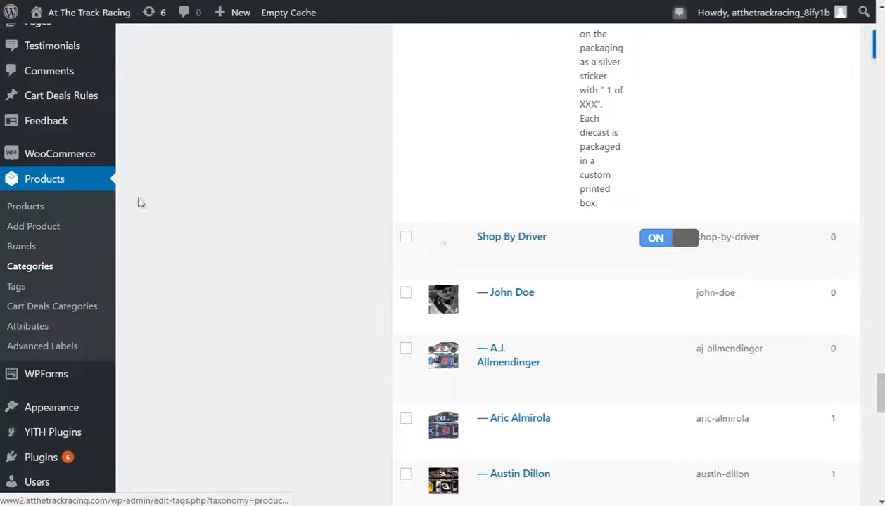
pyautogui.click(43, 184)
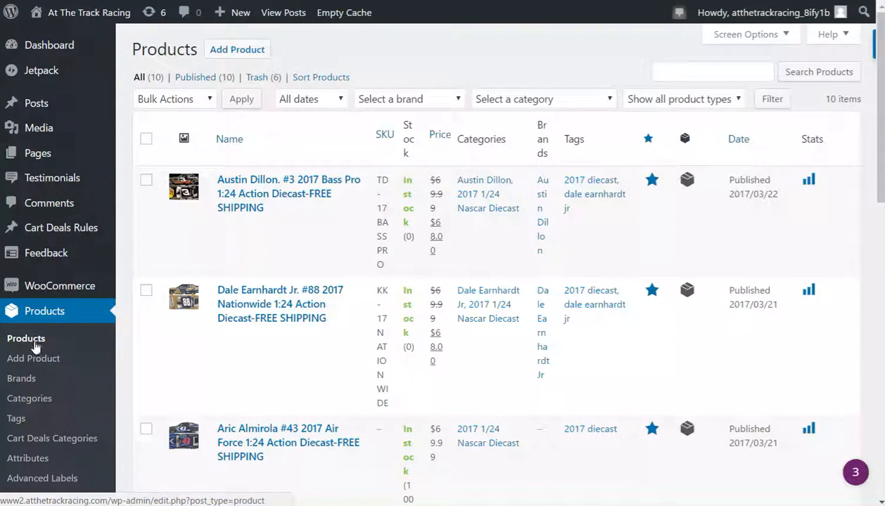
pyautogui.click(21, 380)
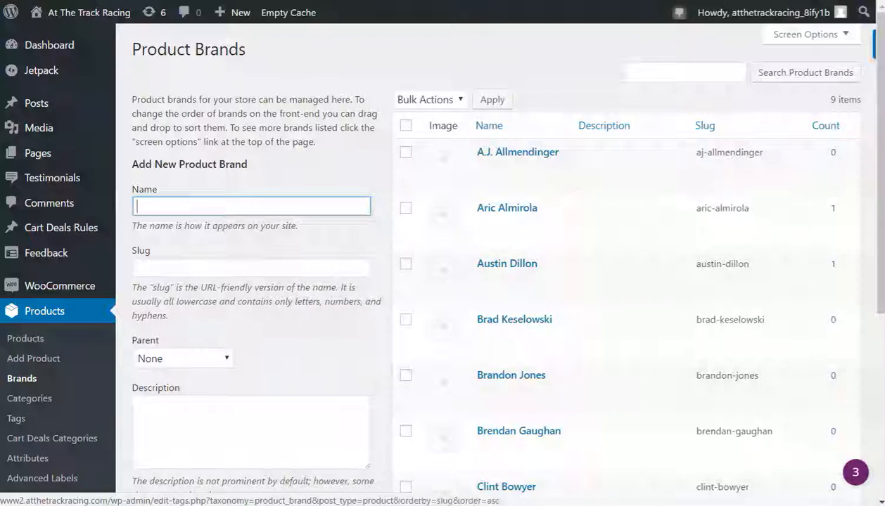
# Fill in a new product brand with the driver's full name and the lowercase, hyphenated slug, keeping None as the parent.
pyautogui.scroll(-1, 877, 109)
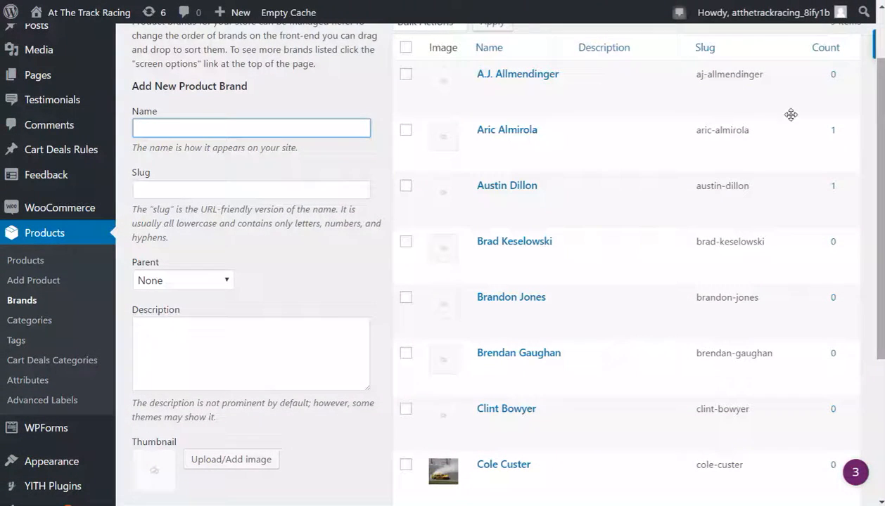
pyautogui.write('John Doe')
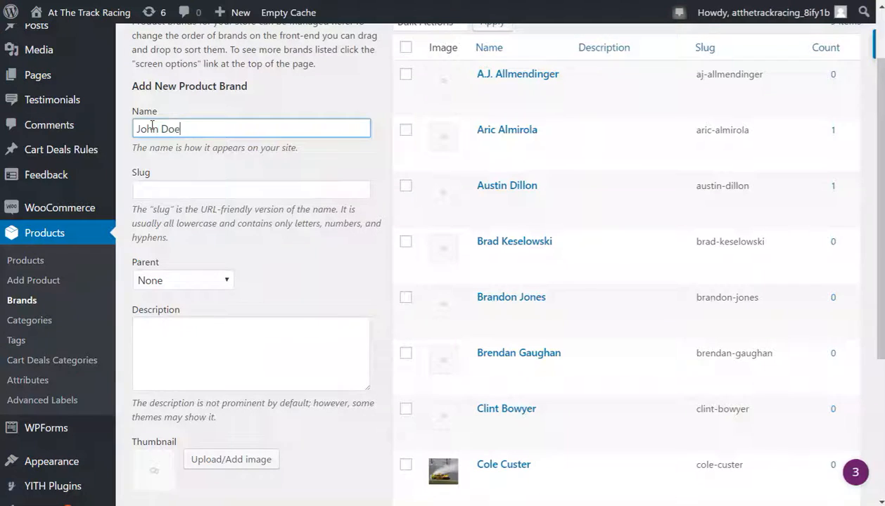
pyautogui.click(182, 190)
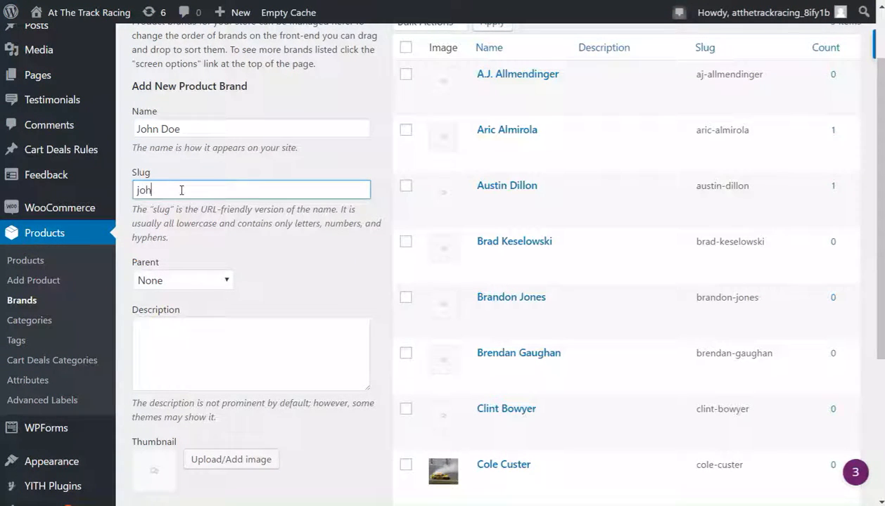
pyautogui.write('john-doe')
pyautogui.click(210, 281)
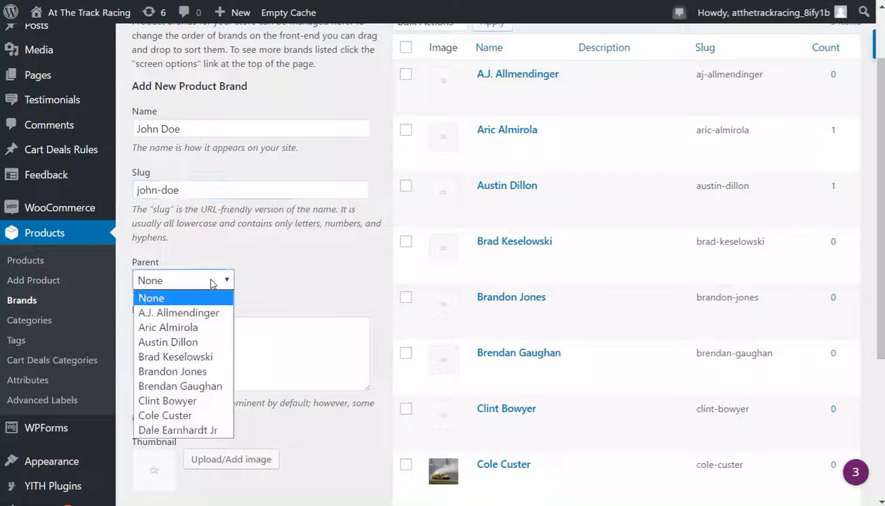
pyautogui.click(211, 283)
pyautogui.click(211, 284)
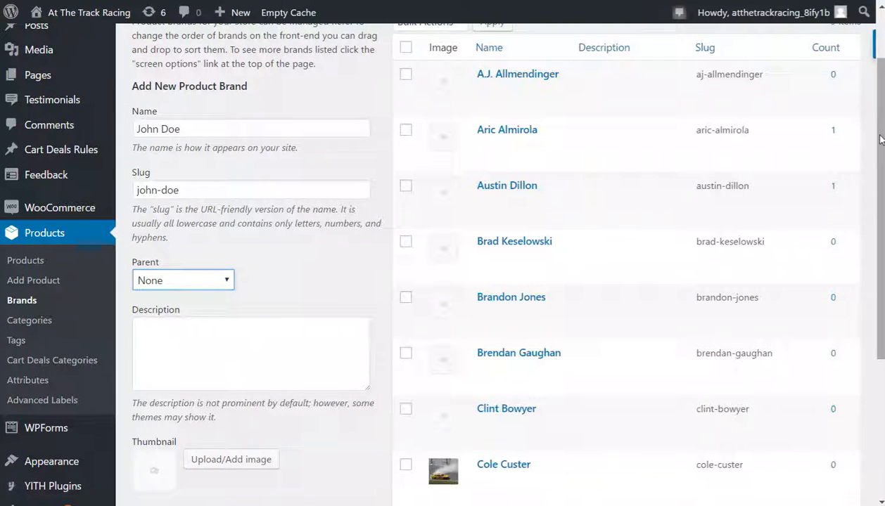
# Leave the brand description empty and set the black-and-white Dale Earnhardt photo from the media library as the brand thumbnail.
pyautogui.scroll(-1, 879, 166)
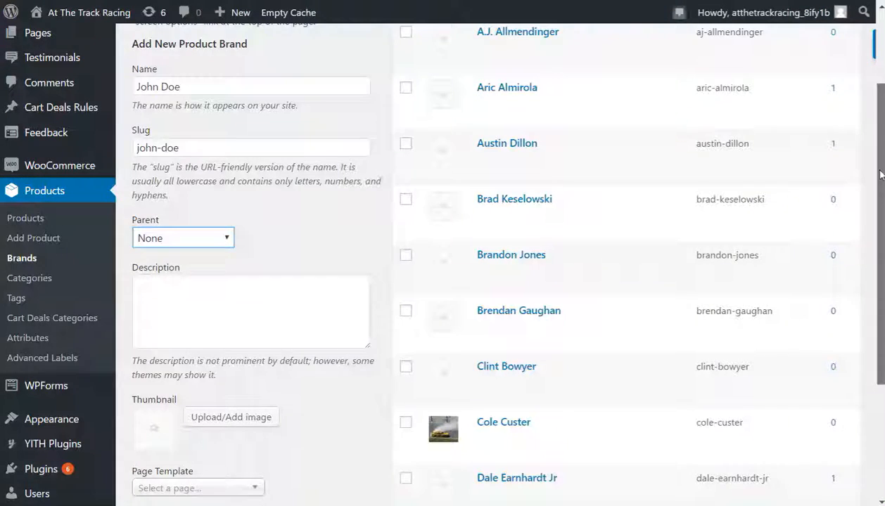
pyautogui.scroll(-1, 880, 173)
pyautogui.click(236, 250)
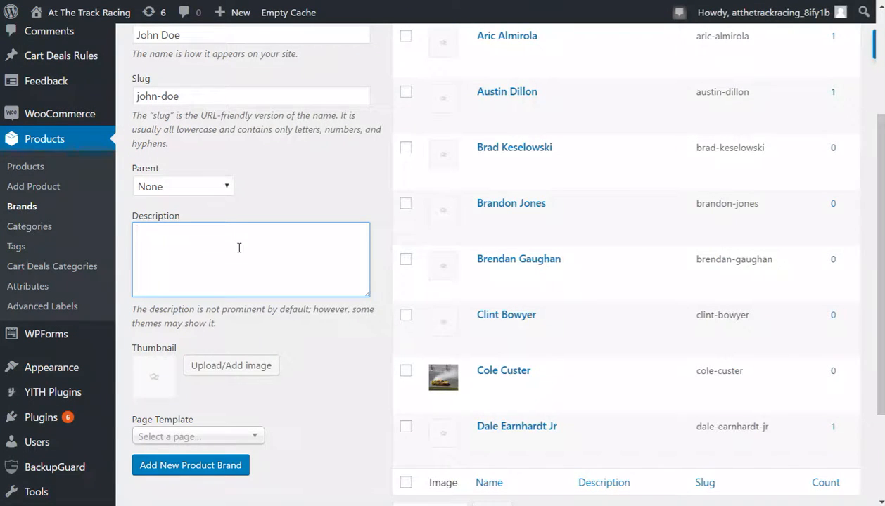
pyautogui.scroll(-1, 882, 194)
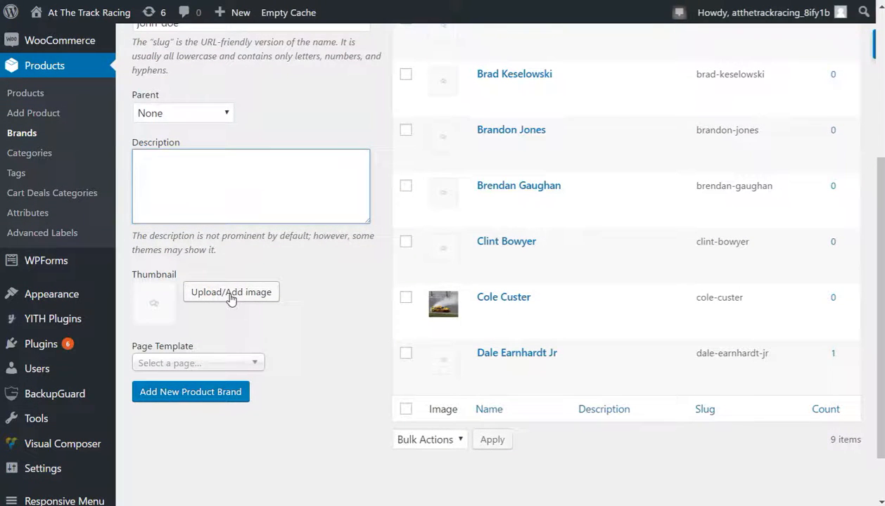
pyautogui.click(230, 295)
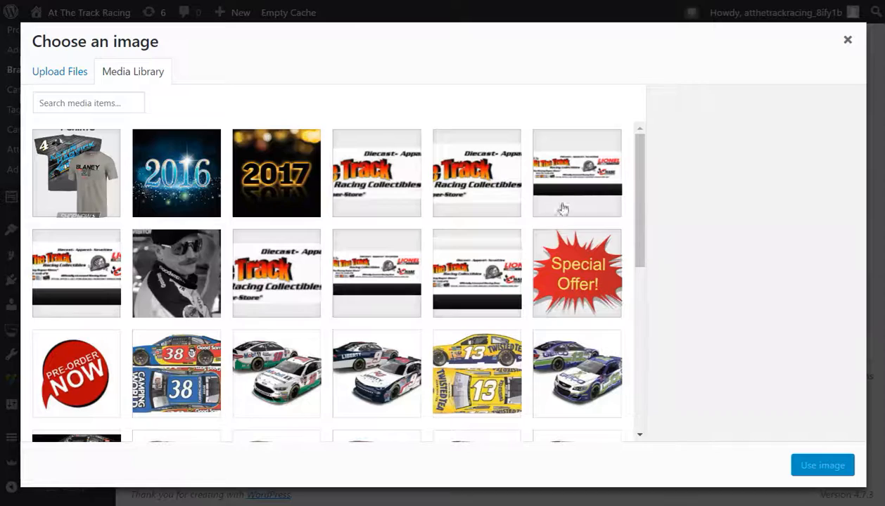
pyautogui.click(150, 290)
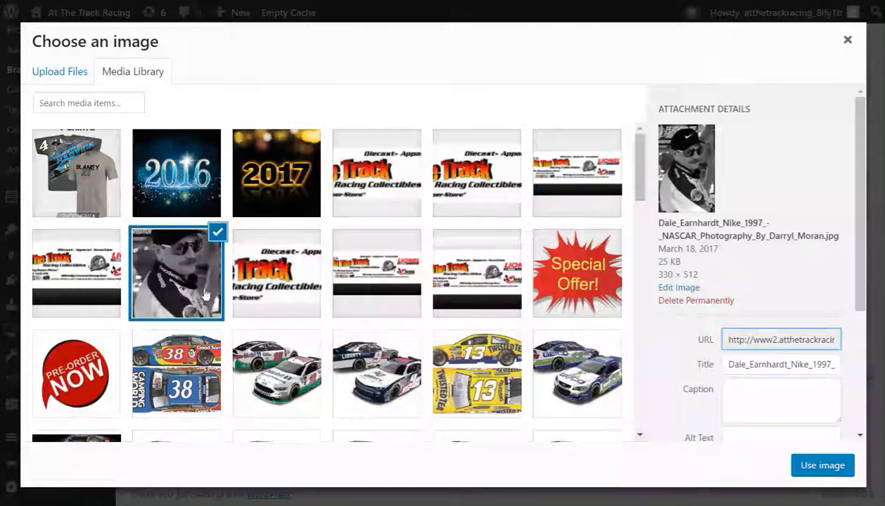
pyautogui.click(816, 467)
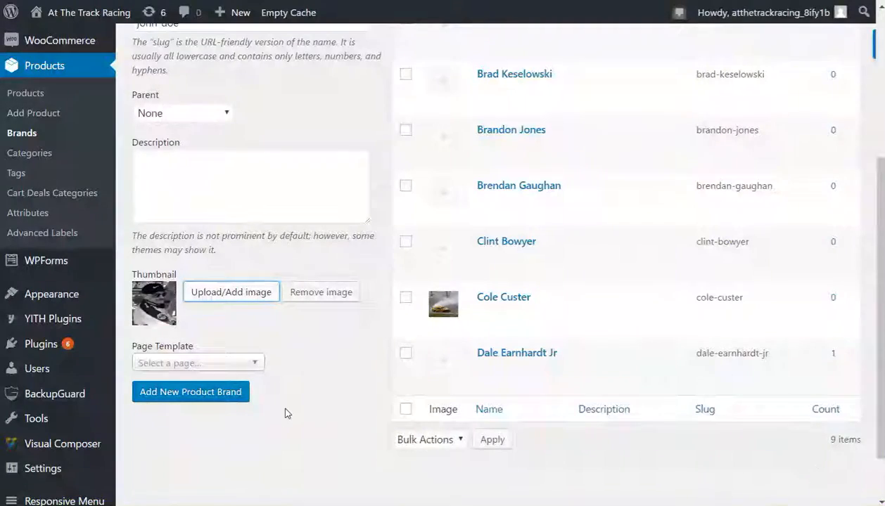
# Set the new driver's page as the brand's page template and add the new product brand.
pyautogui.click(254, 362)
pyautogui.scroll(-5, 252, 436)
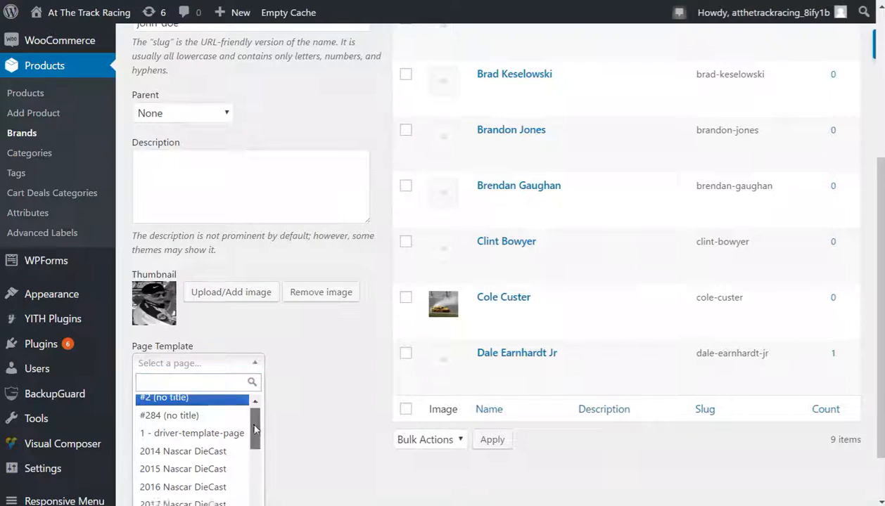
pyautogui.moveTo(252, 454); pyautogui.dragTo(241, 480)
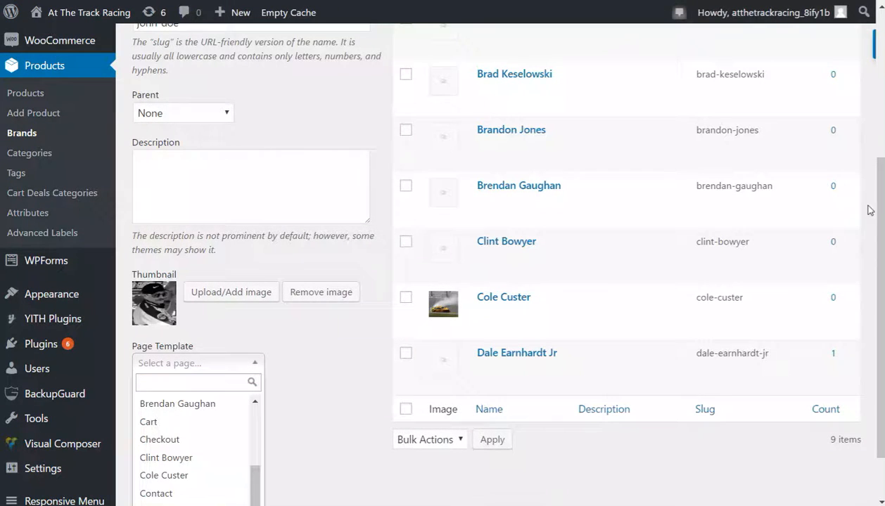
pyautogui.scroll(-1, 883, 208)
pyautogui.moveTo(257, 410); pyautogui.dragTo(253, 458)
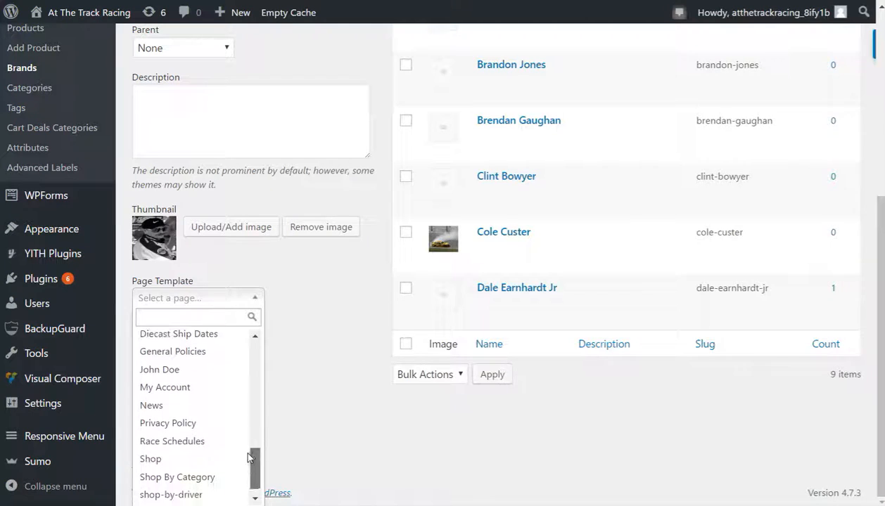
pyautogui.click(170, 373)
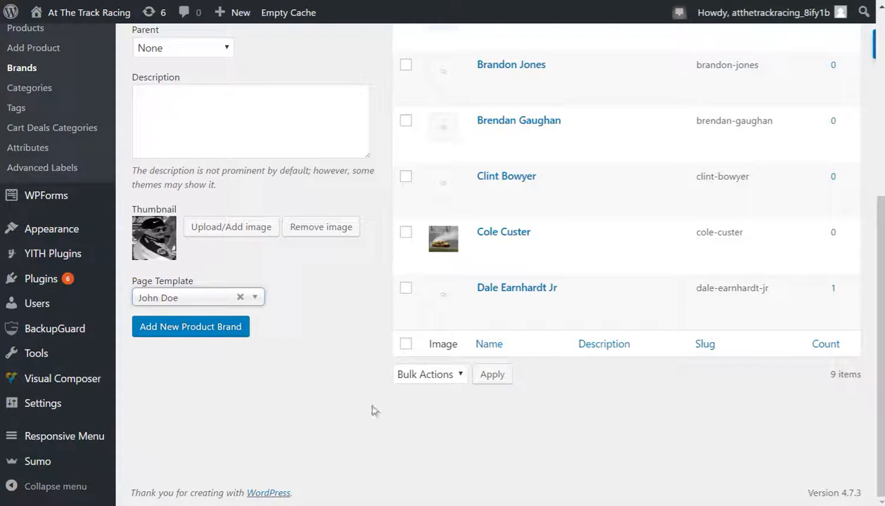
pyautogui.click(201, 328)
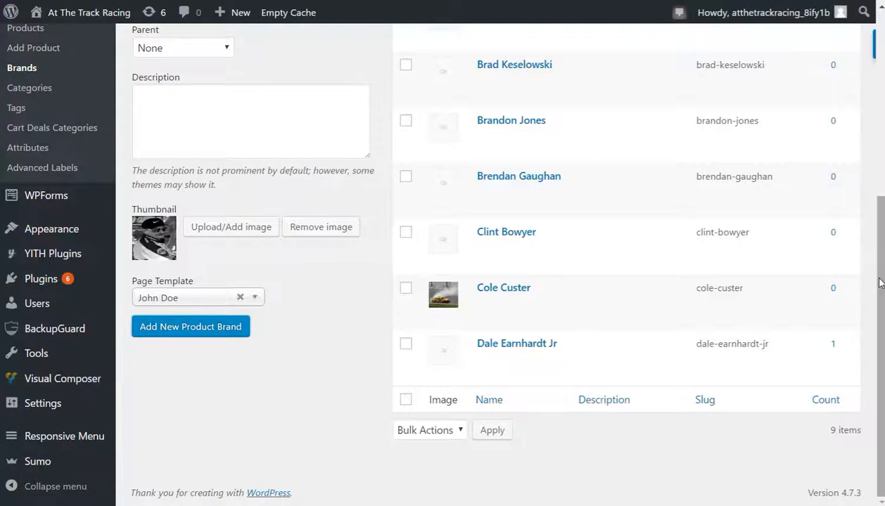
pyautogui.scroll(5, 859, 187)
pyautogui.scroll(1, 866, 128)
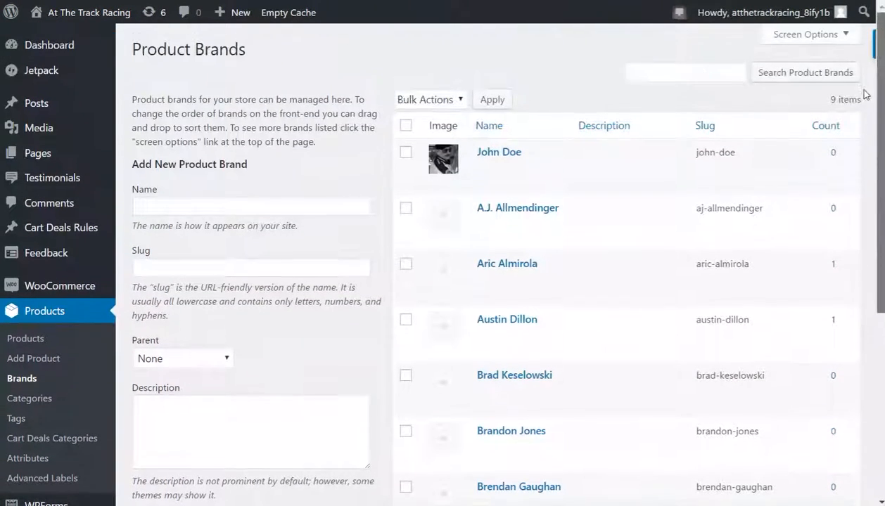
pyautogui.moveTo(484, 160)
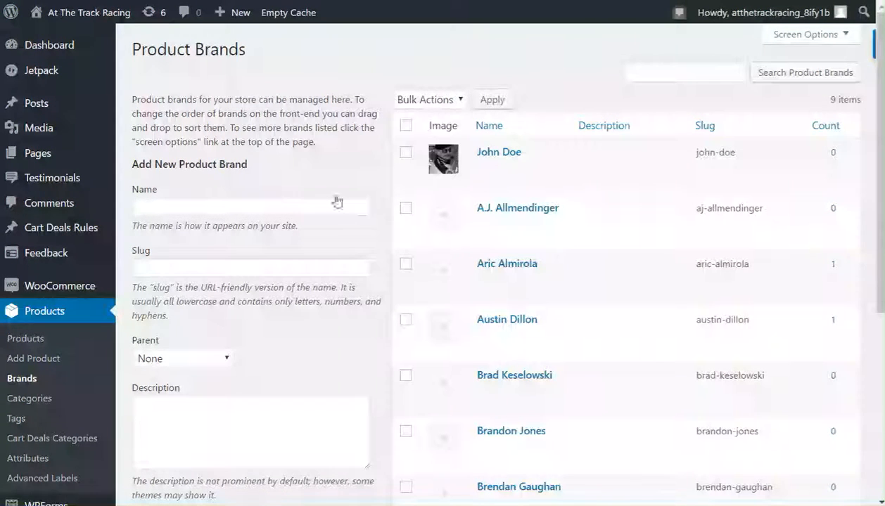
# Find the new driver's page on the second page of the pages list and open it in the Visual Composer frontend editor.
pyautogui.moveTo(40, 161)
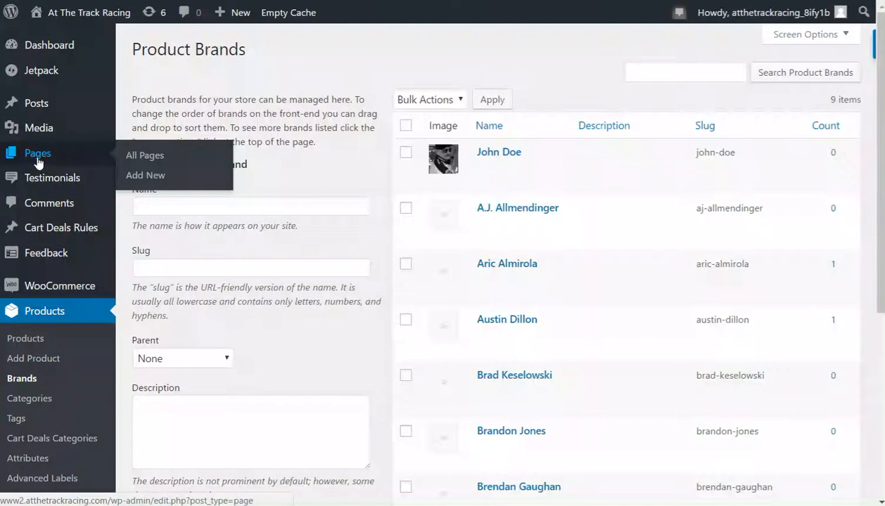
pyautogui.click(38, 161)
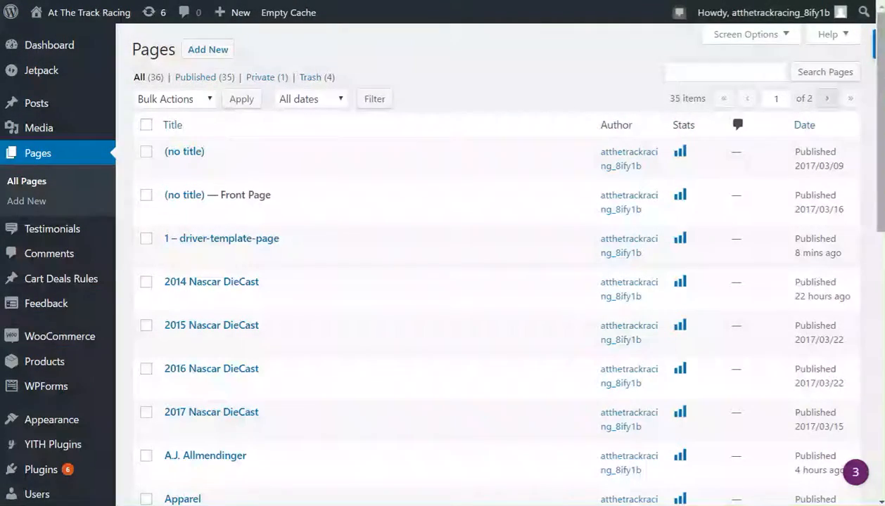
pyautogui.moveTo(881, 81); pyautogui.dragTo(865, 345)
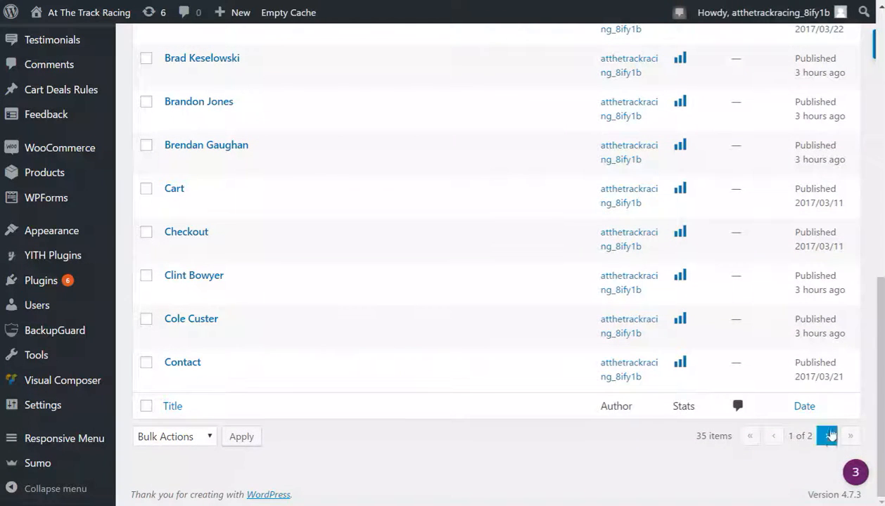
pyautogui.click(829, 439)
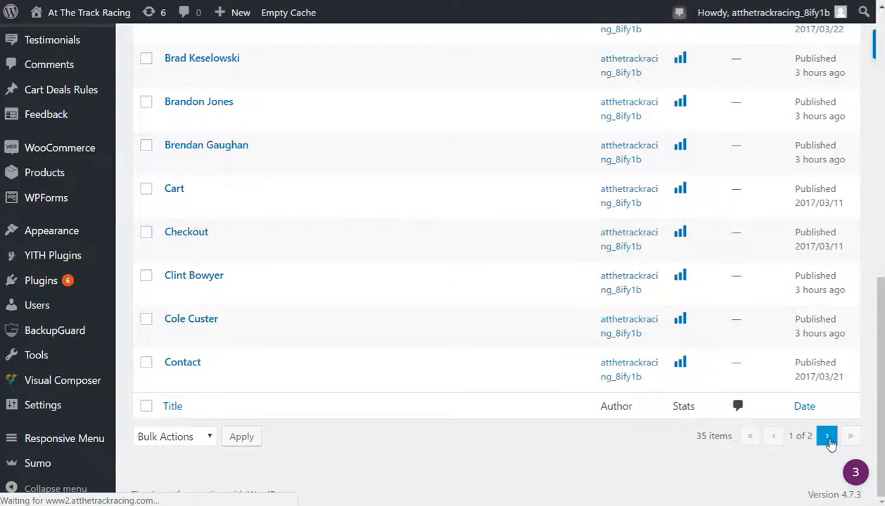
pyautogui.scroll(-3, 871, 295)
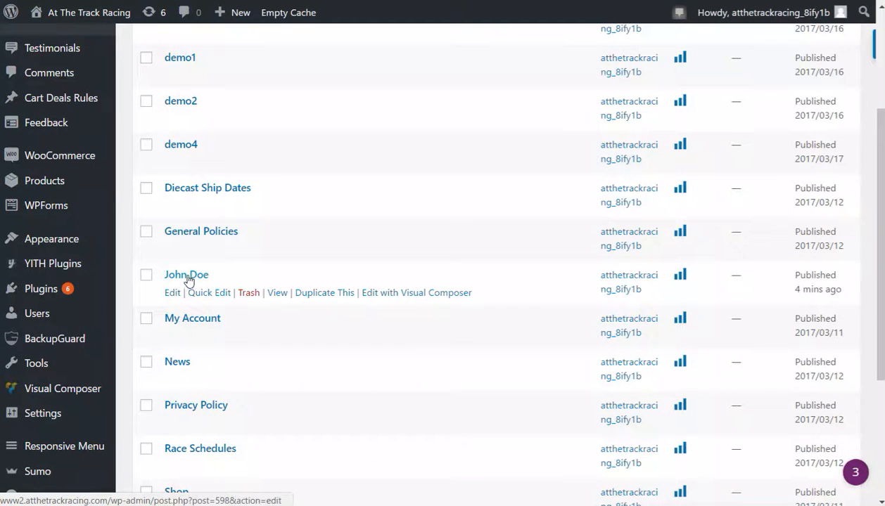
pyautogui.click(188, 280)
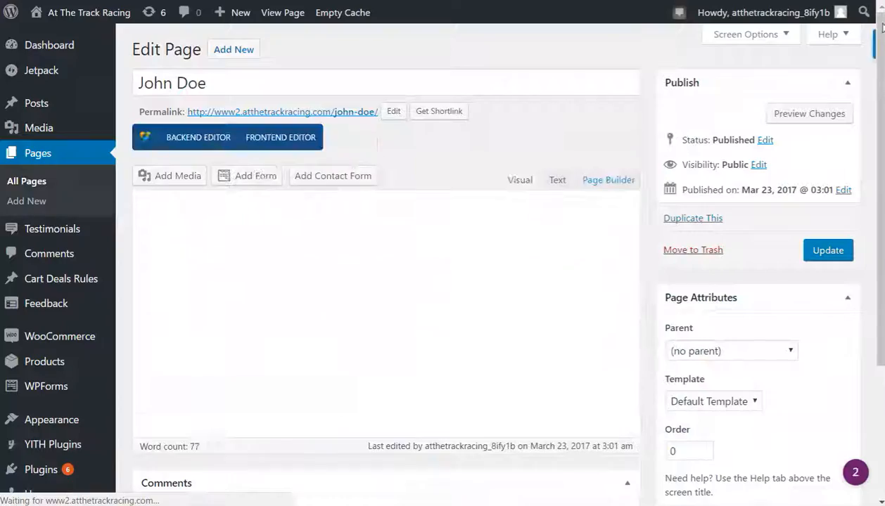
pyautogui.scroll(-1, 570, 54)
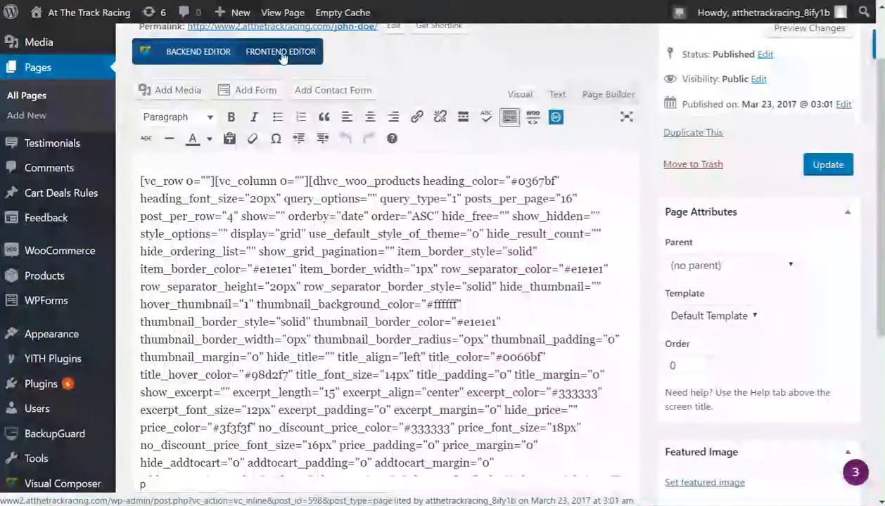
pyautogui.click(281, 52)
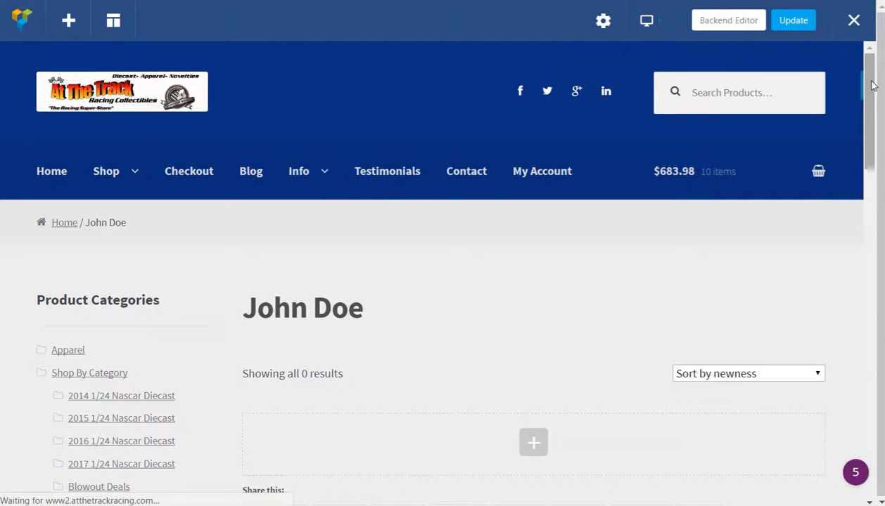
# Open the settings of the Woo Products Layouts element and remove A.J. Allmendinger from its Brands filter.
pyautogui.moveTo(872, 85); pyautogui.dragTo(861, 134)
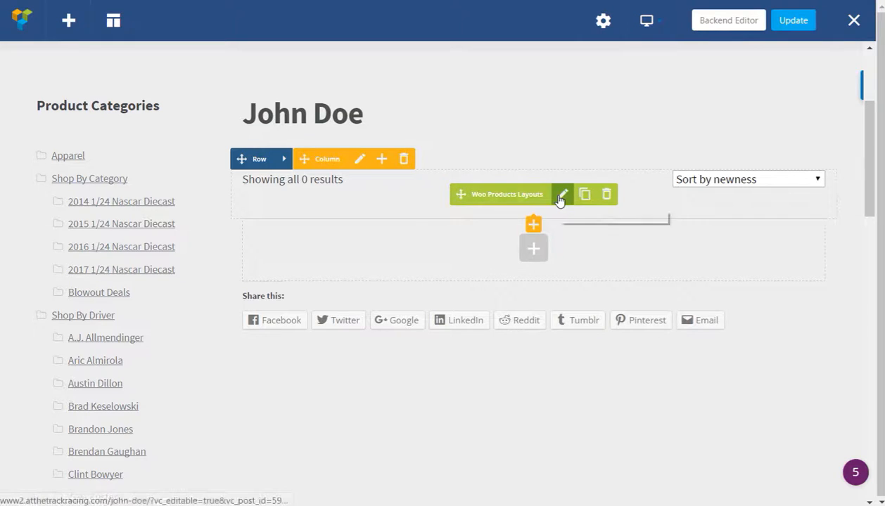
pyautogui.click(561, 196)
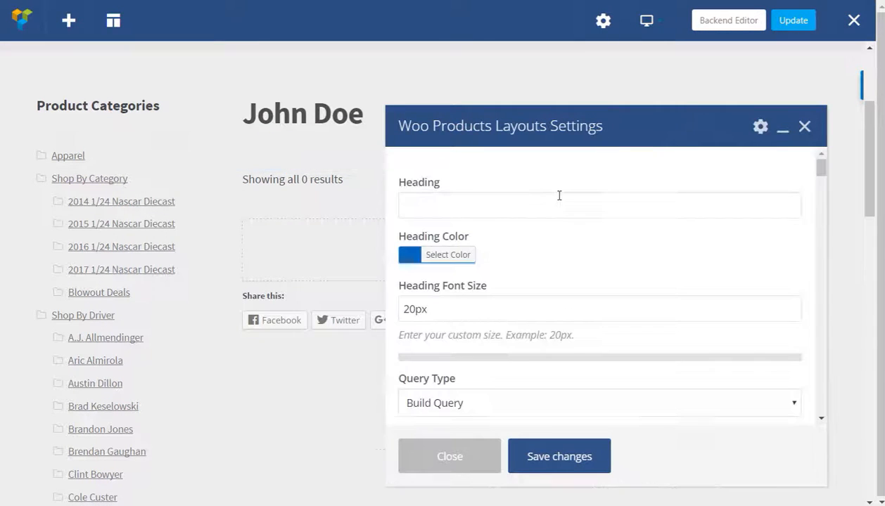
pyautogui.moveTo(821, 170); pyautogui.dragTo(821, 191)
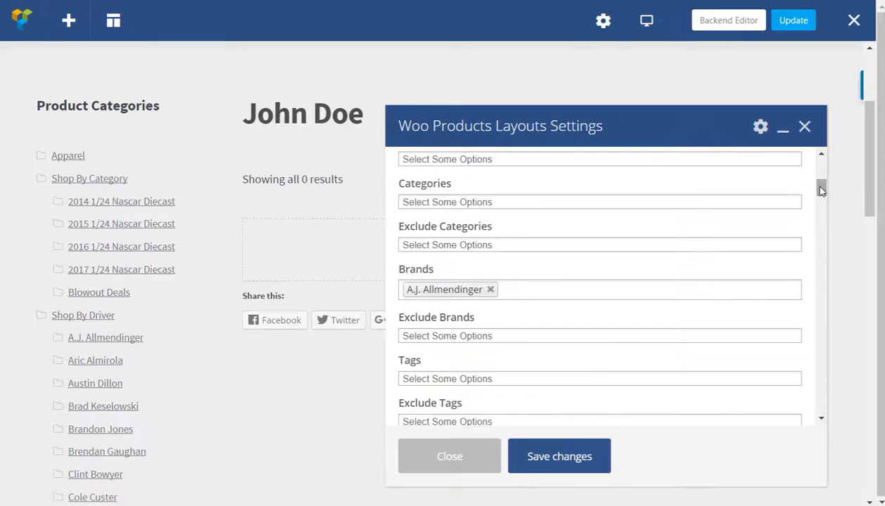
pyautogui.click(490, 290)
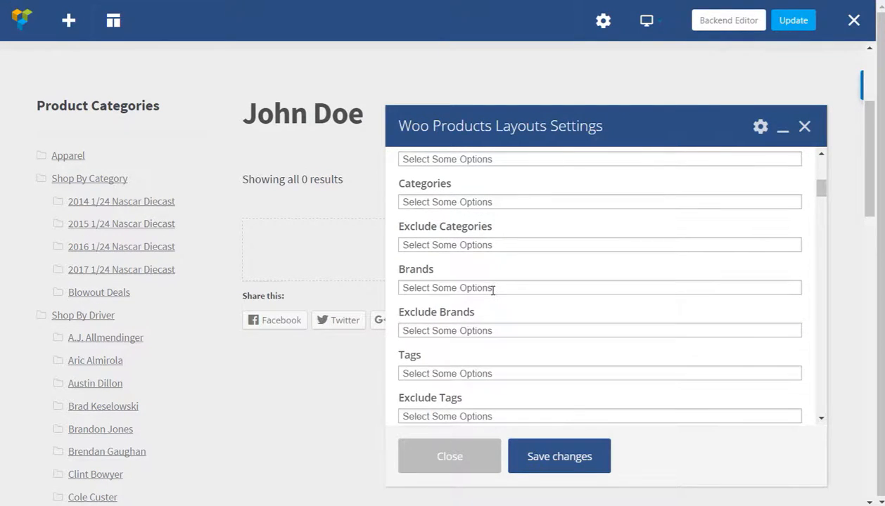
pyautogui.click(511, 287)
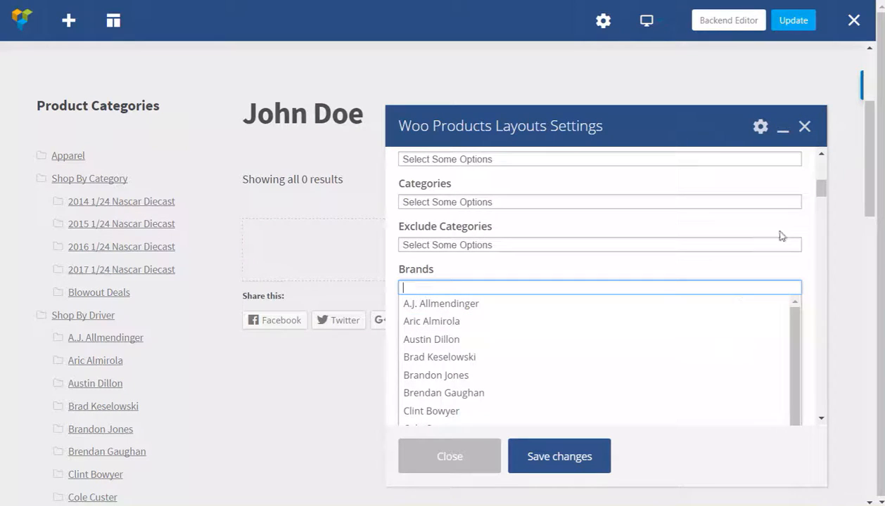
pyautogui.moveTo(824, 192)
pyautogui.mouseDown()
pyautogui.moveTo(822, 183)
pyautogui.moveTo(822, 201)
pyautogui.moveTo(822, 180)
pyautogui.mouseUp()
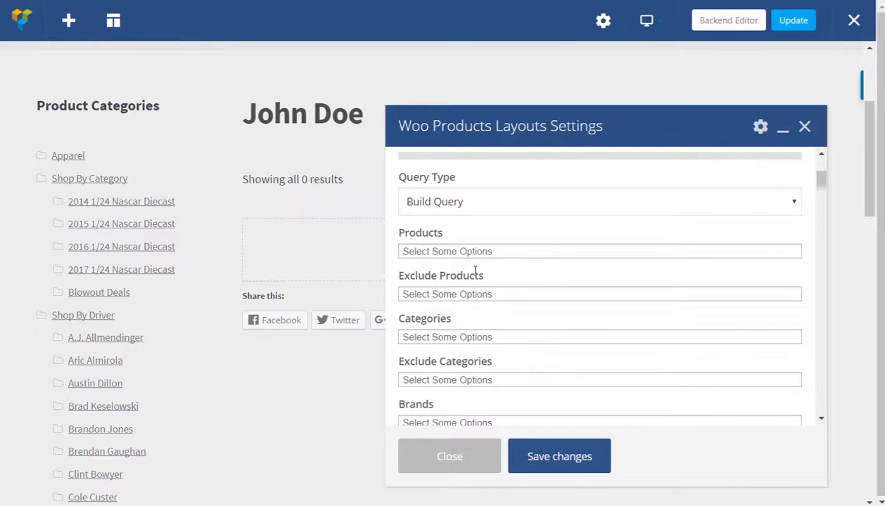
pyautogui.click(484, 252)
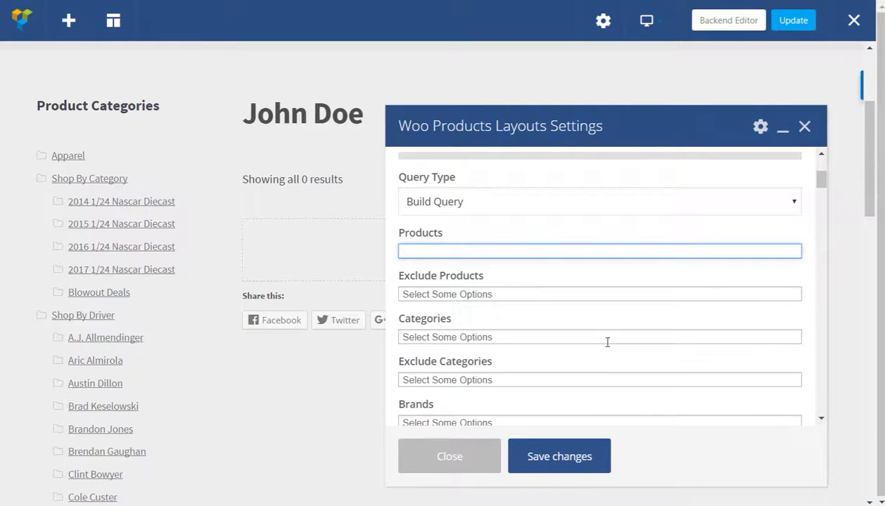
pyautogui.click(607, 339)
pyautogui.click(508, 233)
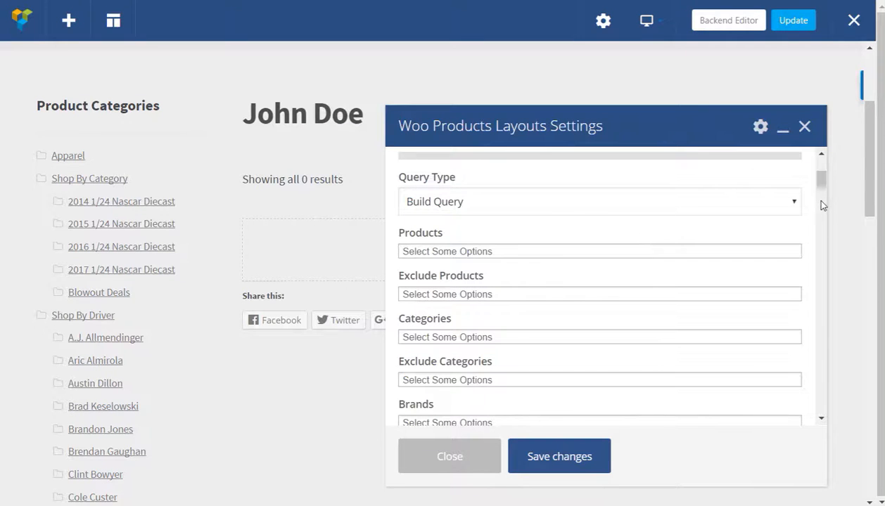
pyautogui.scroll(-3, 822, 194)
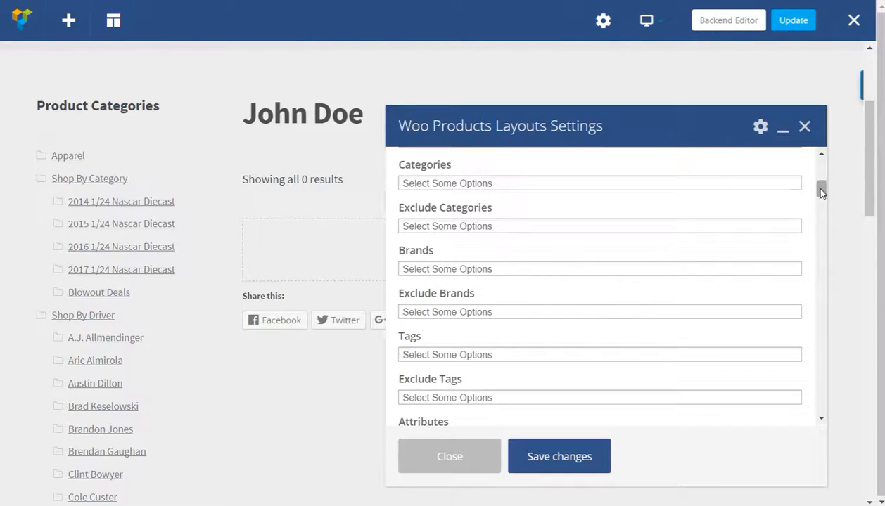
# Try Dale Earnhardt Jr as the product layout's brand filter, save the changes, and clear the brand again.
pyautogui.click(468, 272)
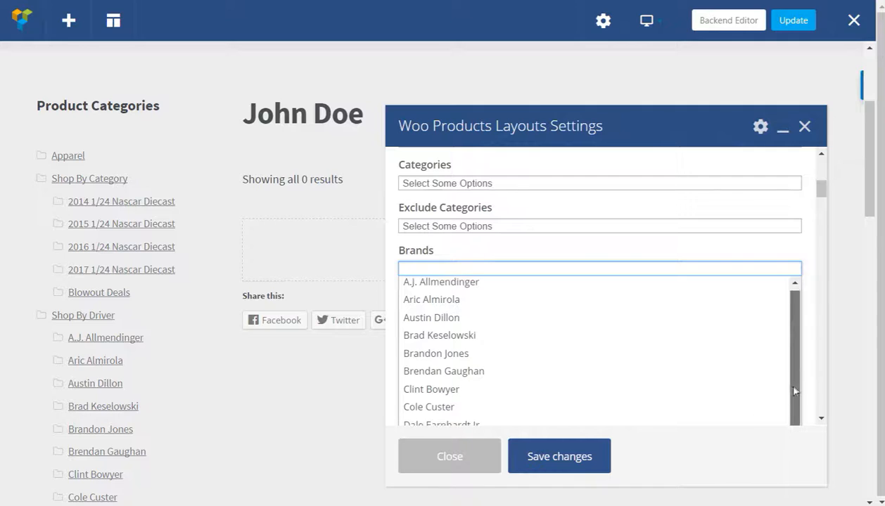
pyautogui.click(422, 424)
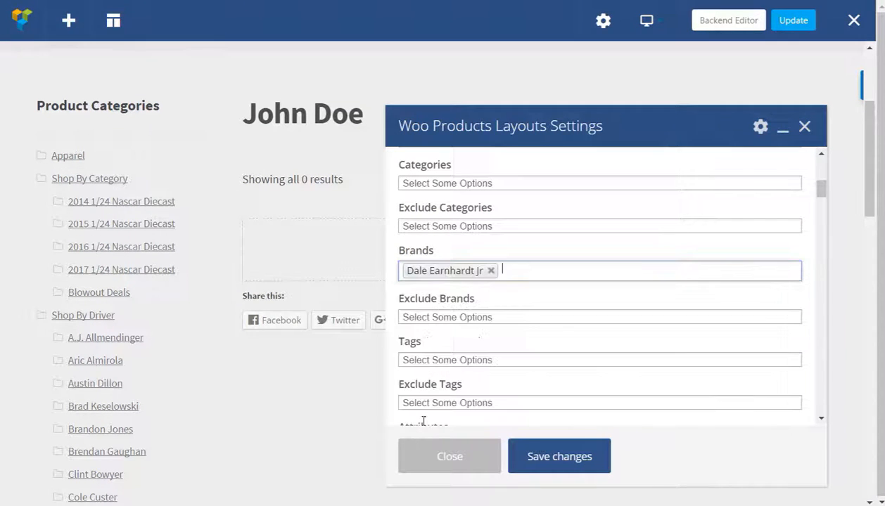
pyautogui.click(538, 458)
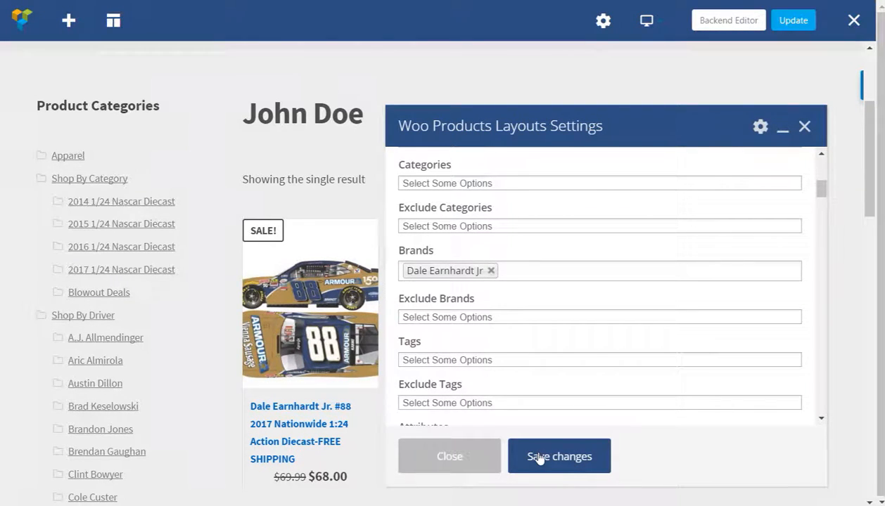
pyautogui.click(491, 272)
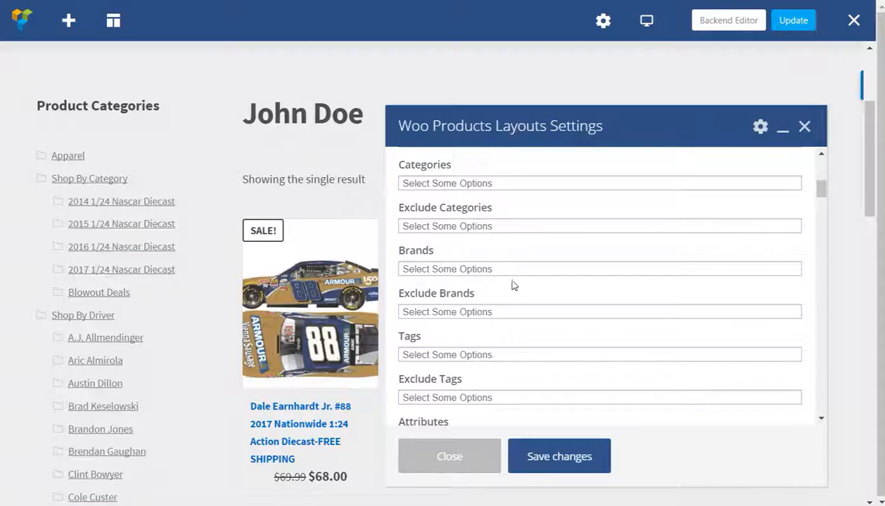
# Look through the full list of selectable brands in the product layout's Brands filter for the new driver's entry.
pyautogui.click(521, 270)
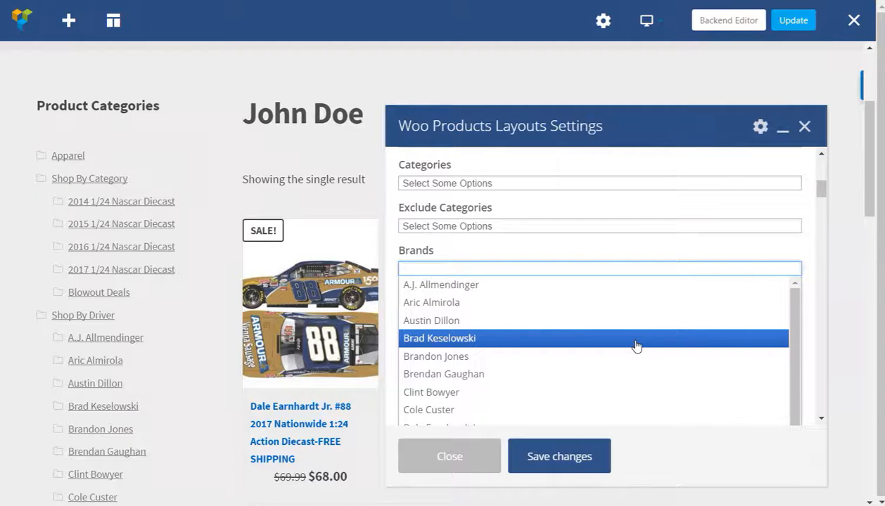
pyautogui.press('Down')
pyautogui.press('Down')
pyautogui.press('Down')
pyautogui.press('Down')
pyautogui.press('Down')
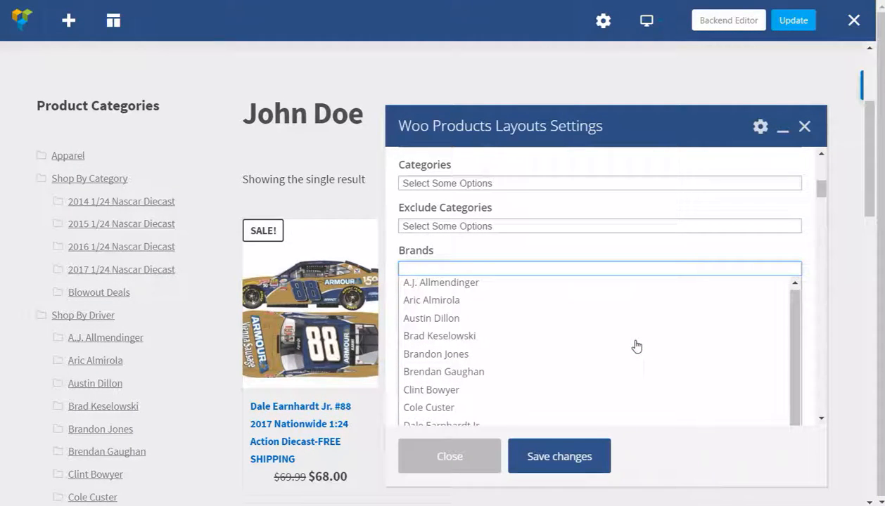
pyautogui.press('Down')
pyautogui.press('Up')
pyautogui.press('Up')
pyautogui.press('Up')
pyautogui.press('Up')
pyautogui.press('Up')
pyautogui.press('Up')
pyautogui.press('Up')
pyautogui.press('Up')
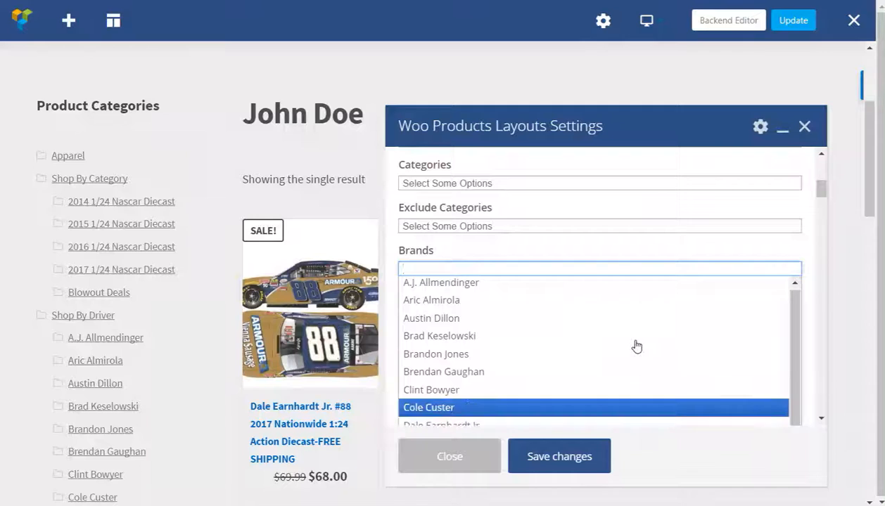
pyautogui.press('Down')
pyautogui.press('Down')
pyautogui.press('Down')
pyautogui.press('Down')
pyautogui.press('Down')
pyautogui.press('Down')
pyautogui.press('Down')
pyautogui.press('Down')
pyautogui.press('Down')
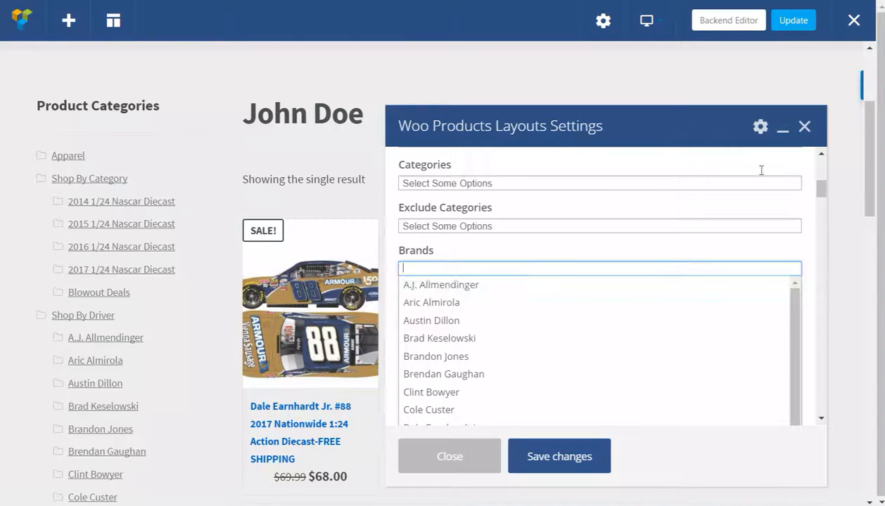
pyautogui.scroll(-2, 821, 194)
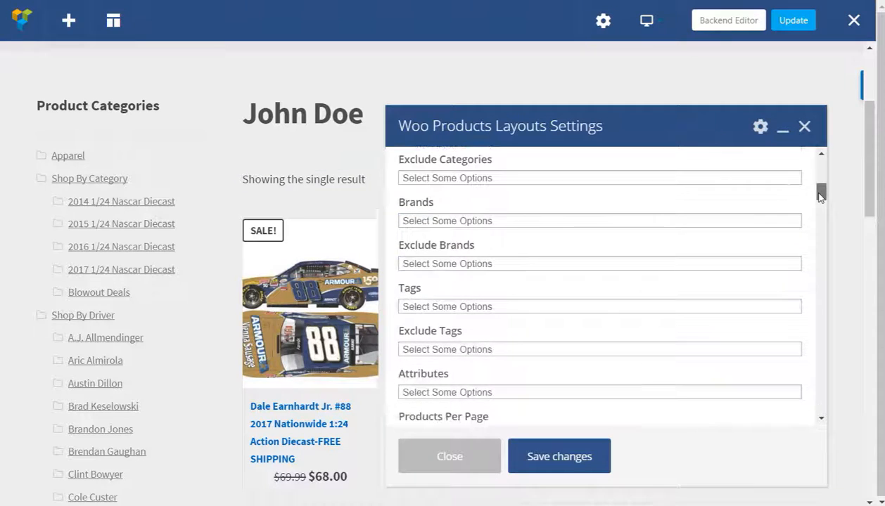
pyautogui.click(562, 191)
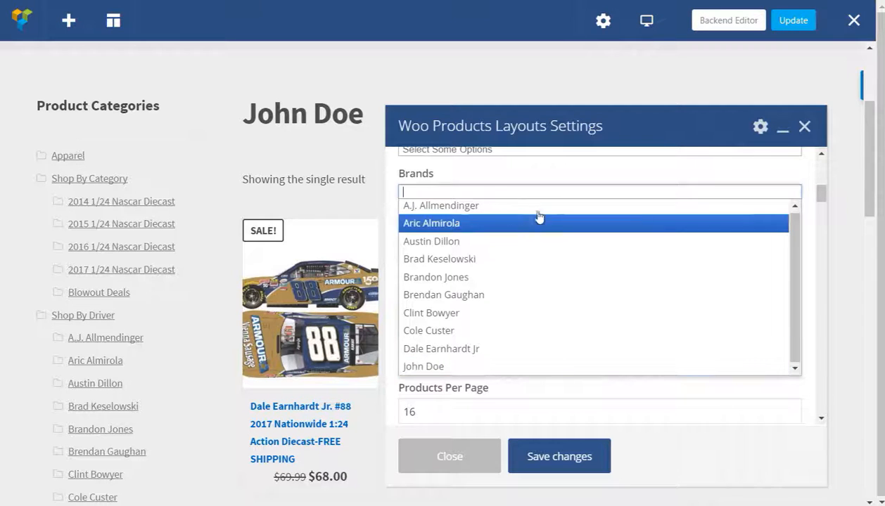
pyautogui.click(623, 163)
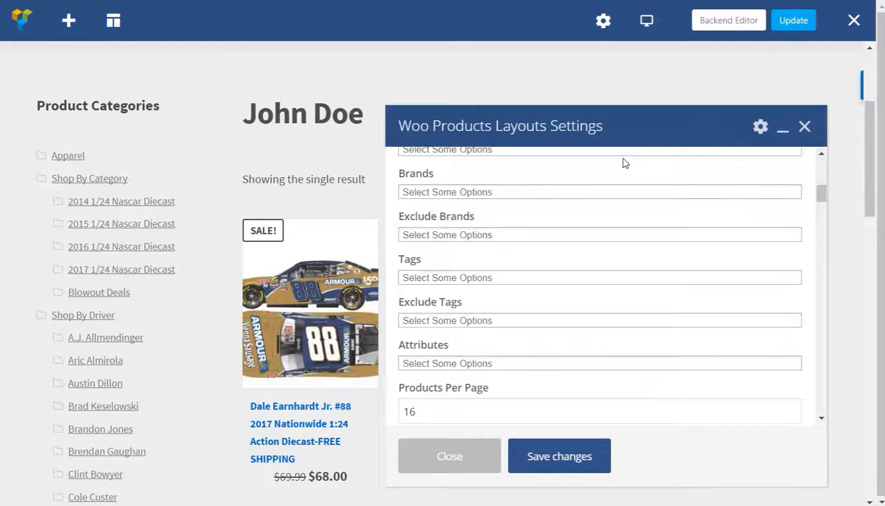
# Set the product layout's Brands filter to the new driver's brand, save the changes, and close the element settings.
pyautogui.click(462, 192)
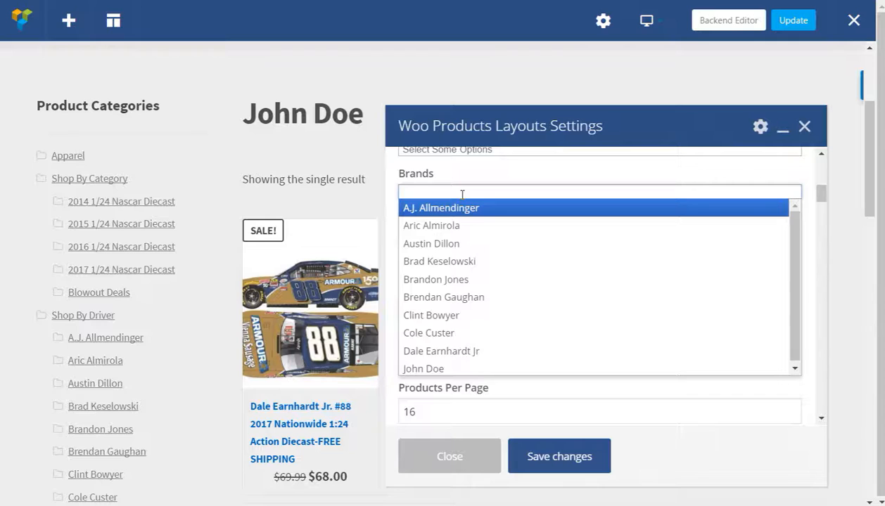
pyautogui.write('john')
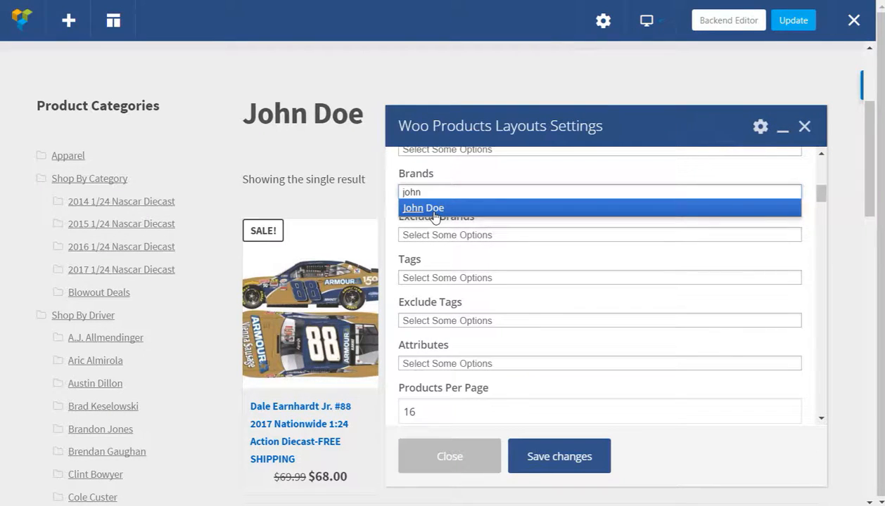
pyautogui.click(435, 208)
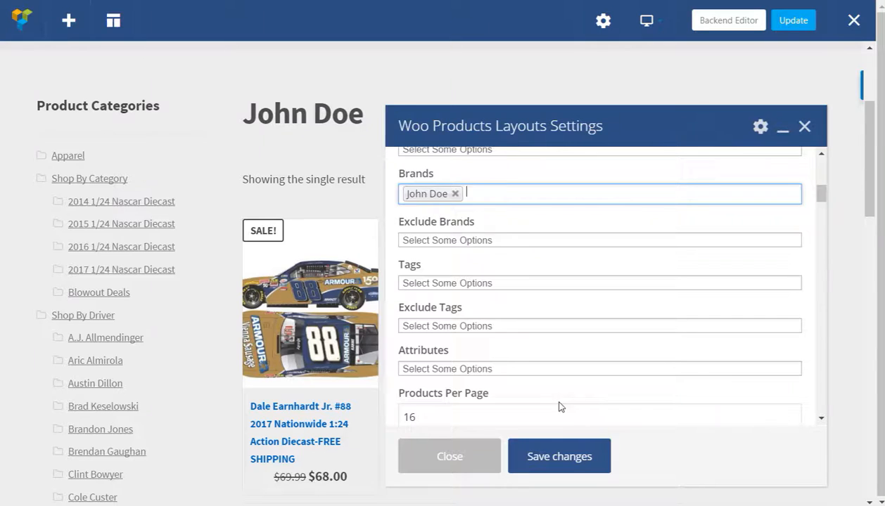
pyautogui.click(550, 467)
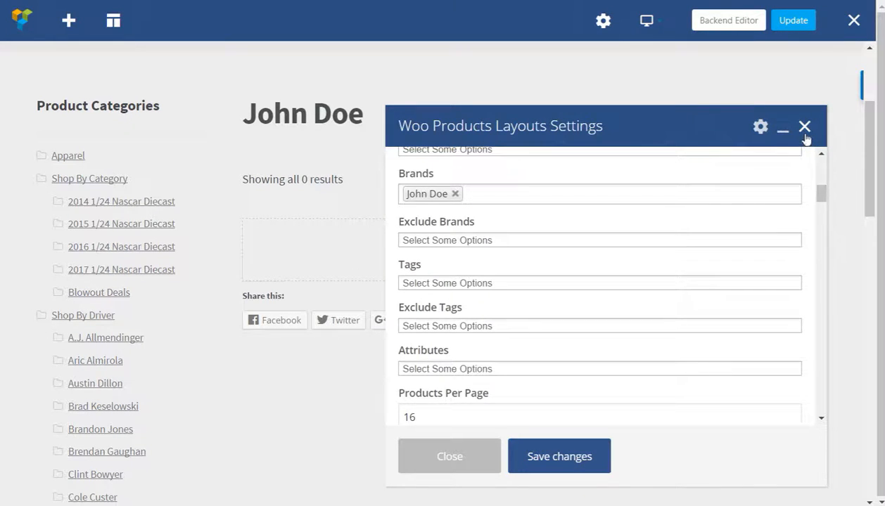
pyautogui.click(804, 127)
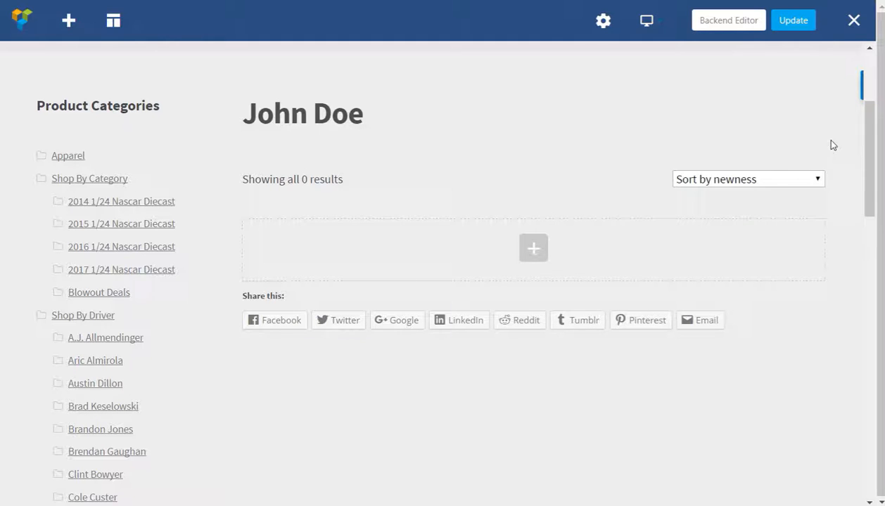
# Update the driver page, exit the frontend editor, and go to the site's WordPress dashboard.
pyautogui.click(795, 22)
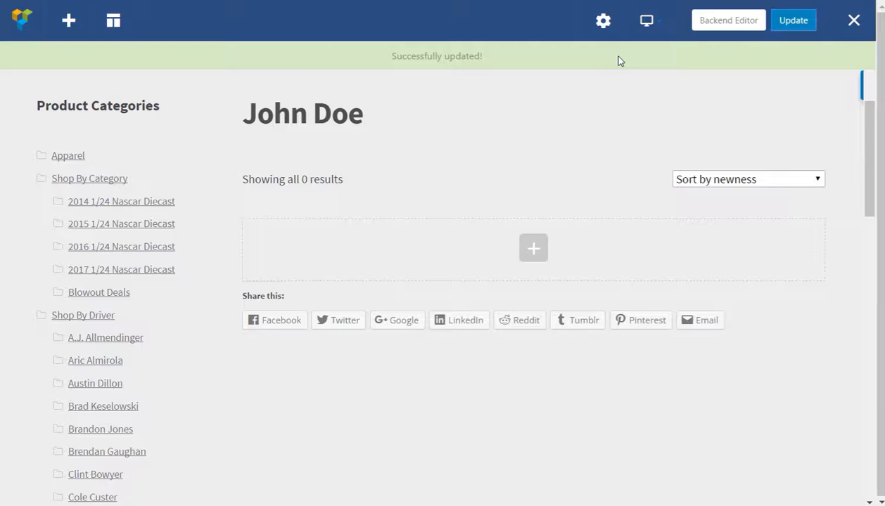
pyautogui.click(854, 20)
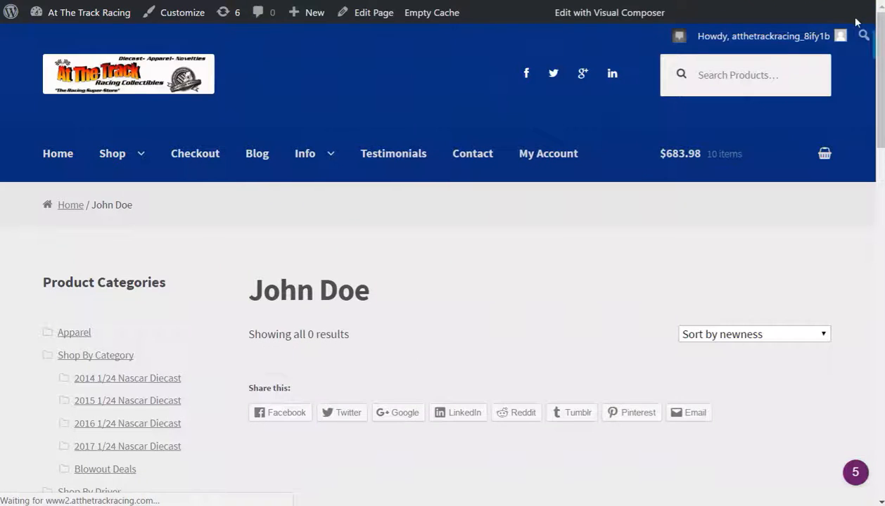
pyautogui.click(79, 15)
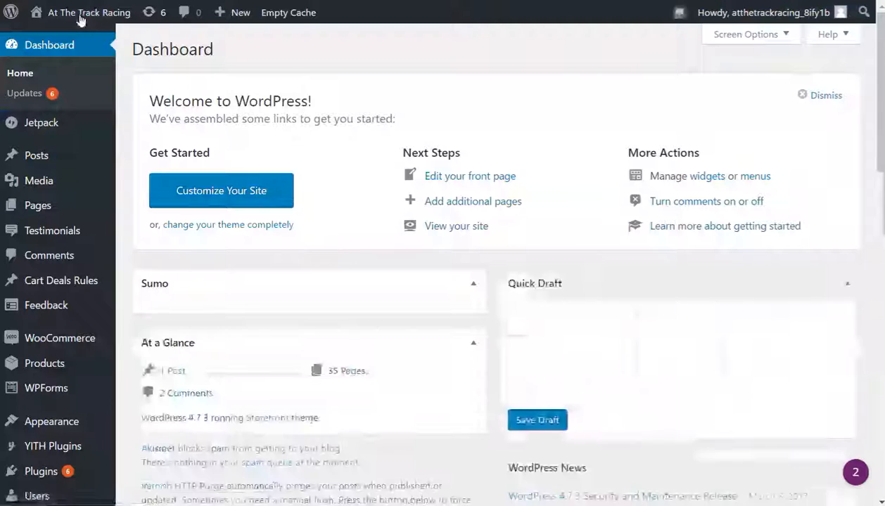
pyautogui.moveTo(879, 71)
pyautogui.mouseDown()
pyautogui.moveTo(881, 90)
pyautogui.moveTo(878, 76)
pyautogui.mouseUp()
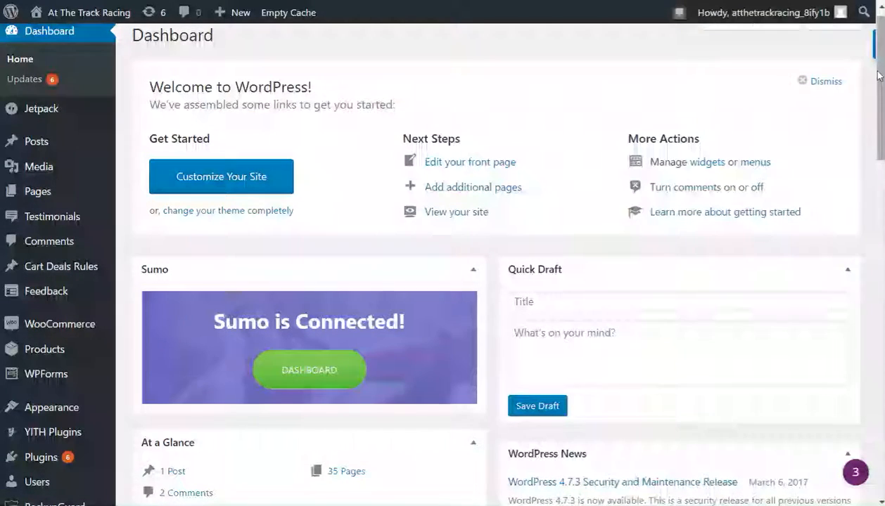